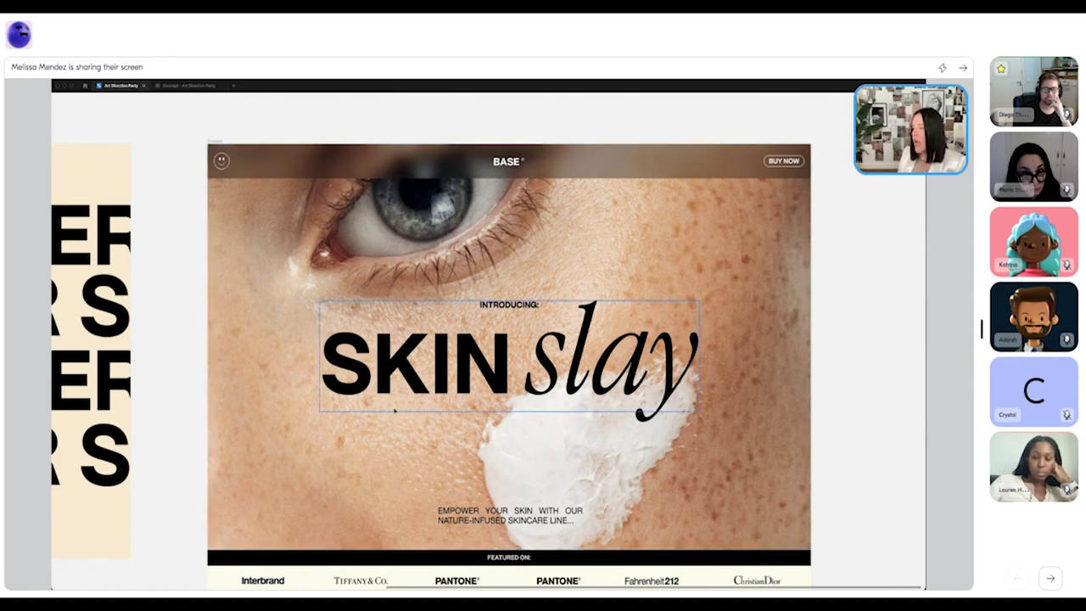
- Show the interface, open the type settings for the "Empower your skin" paragraph, and widen its text box slightly
click(513, 517)
key(ctrl+backslash)
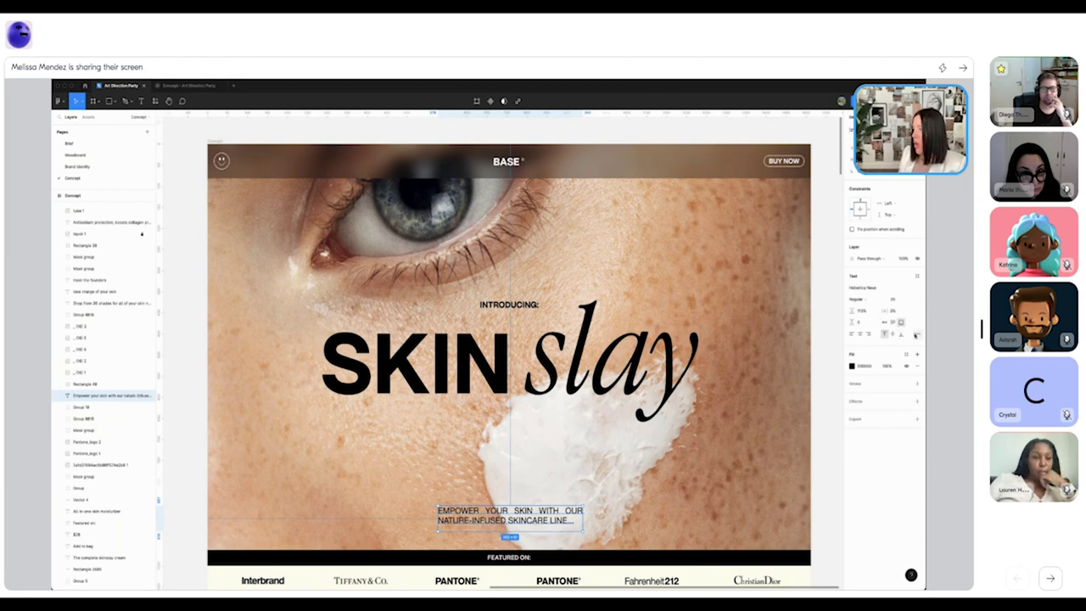
click(916, 333)
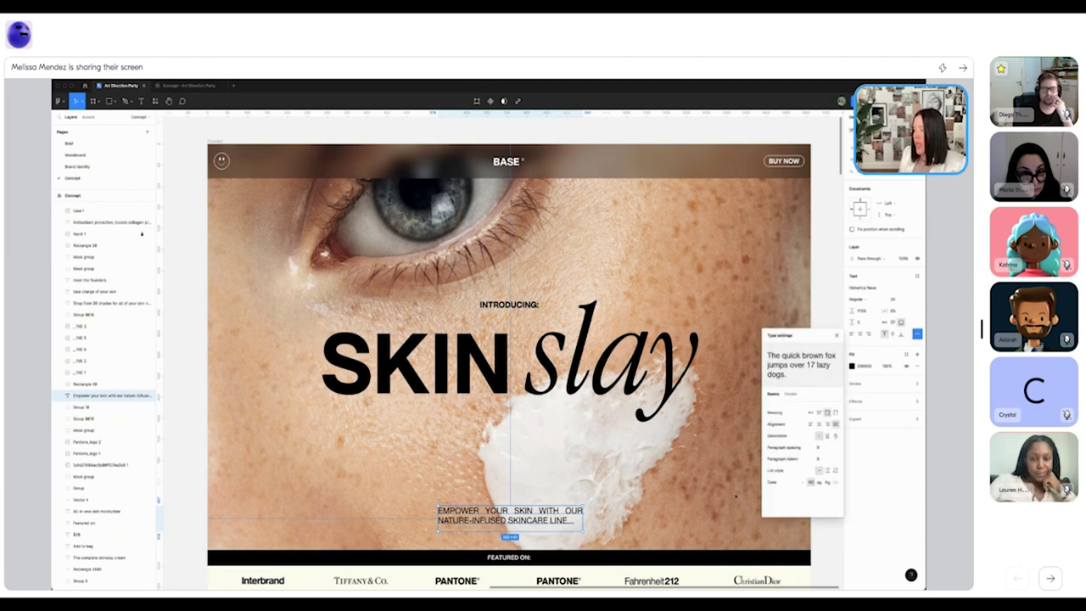
mouse_move(584, 519)
mouse_down()
mouse_move(625, 519)
mouse_move(588, 519)
mouse_up()
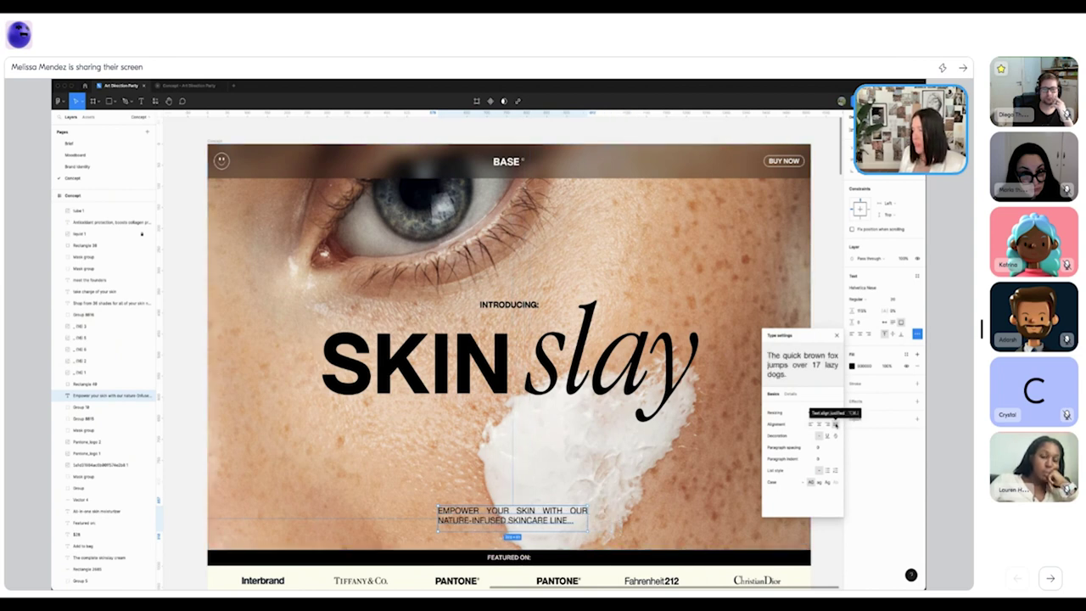
- Try centred and right alignment on the paragraph, return it to justified, test its box width, and close the type settings
click(818, 424)
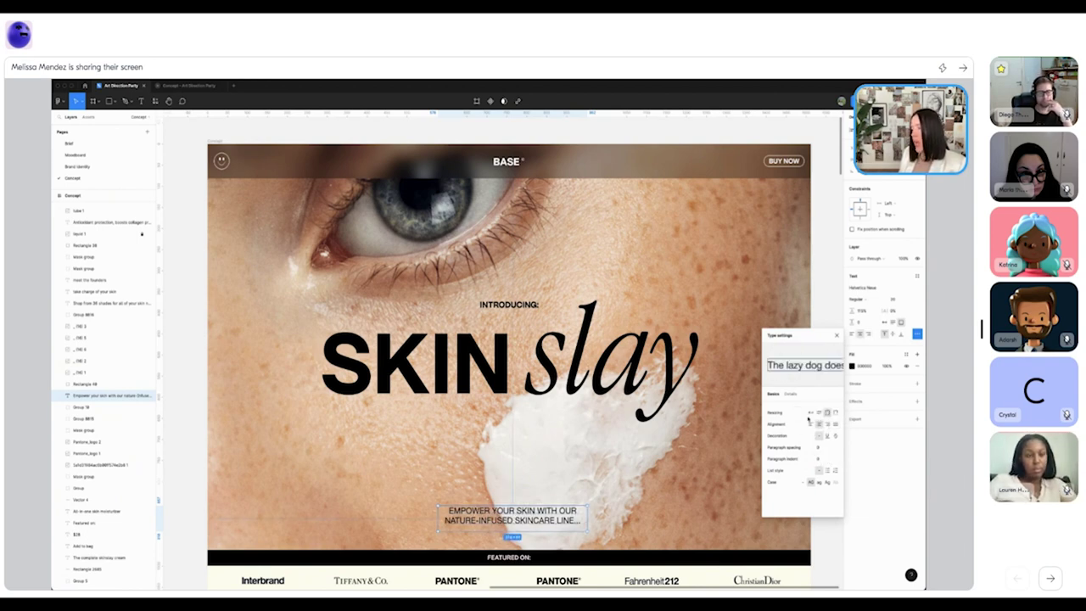
click(811, 423)
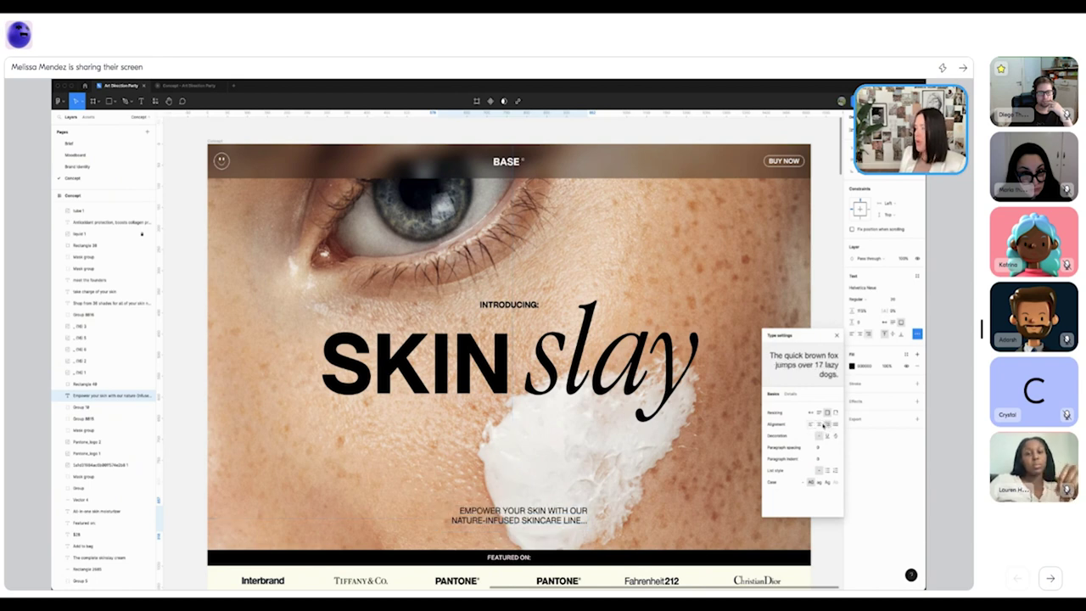
click(835, 423)
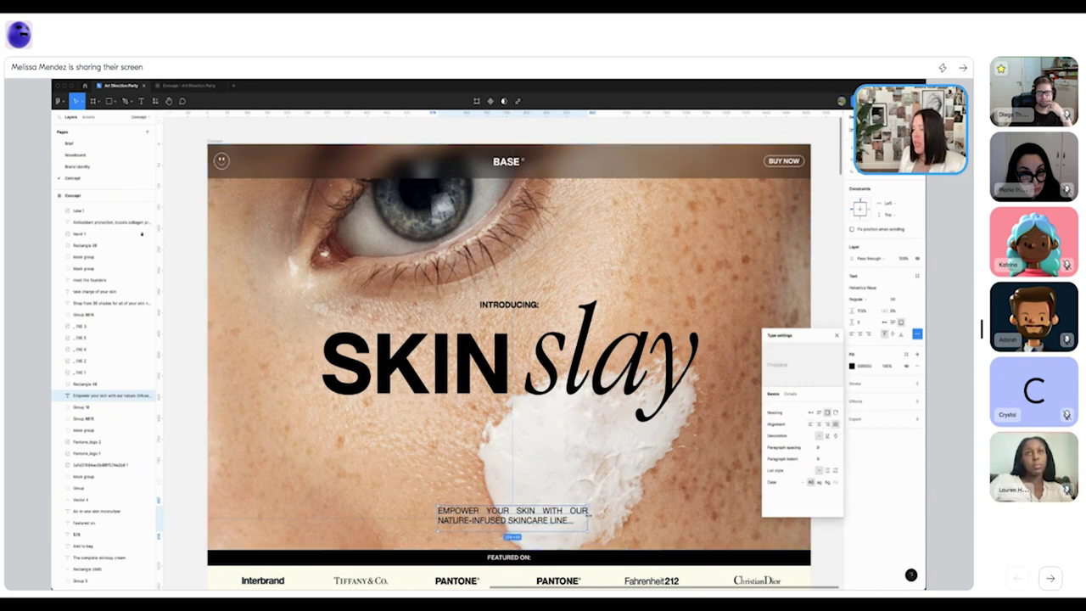
mouse_move(596, 519)
mouse_down()
mouse_move(620, 518)
mouse_move(595, 518)
mouse_up()
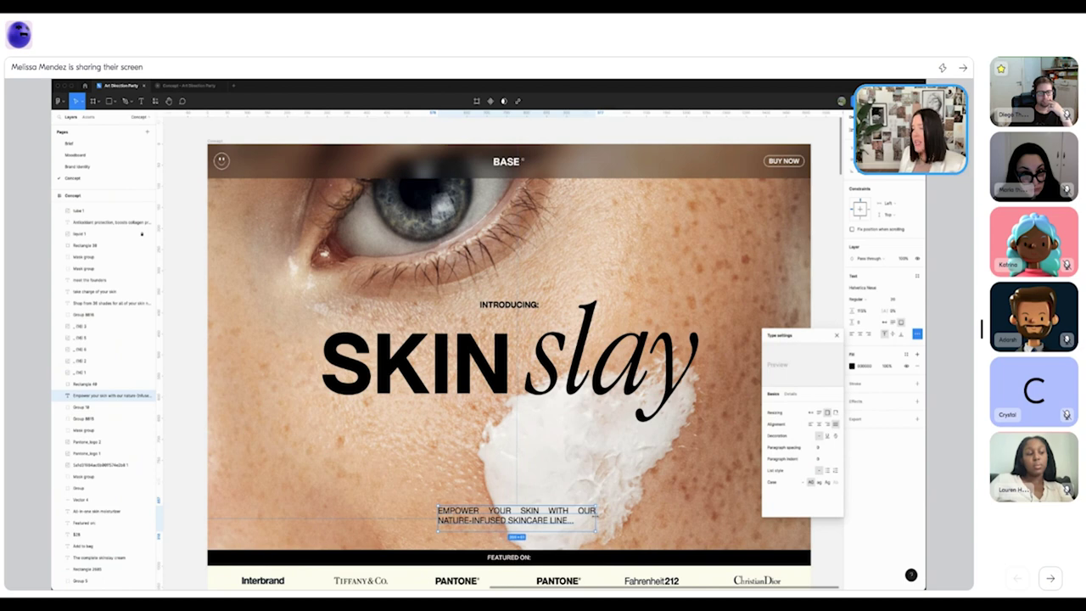
click(835, 336)
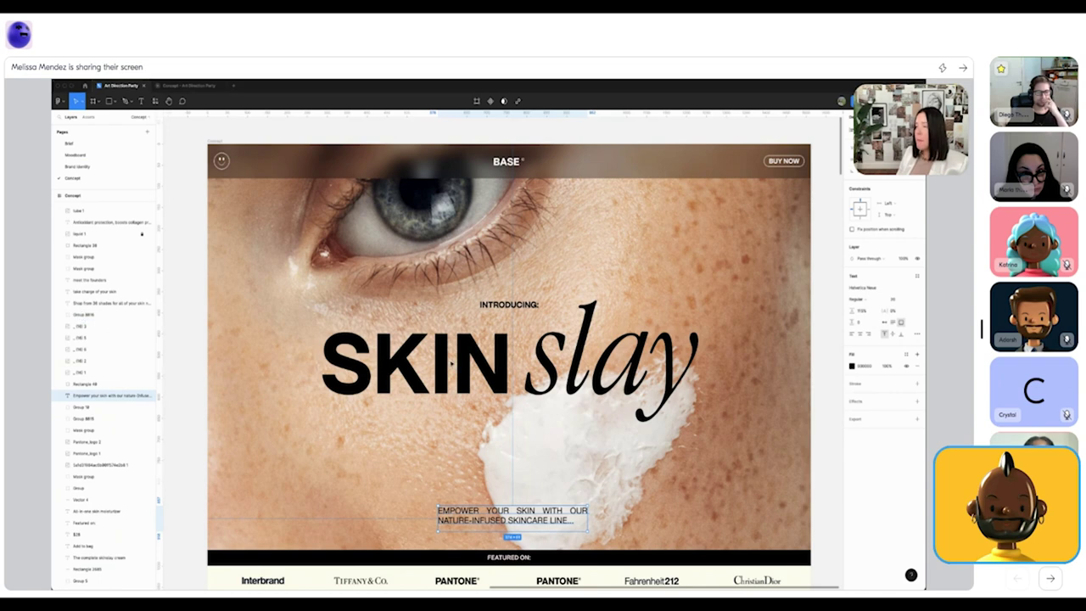
- Inspect the separate font settings of the words SKIN and slay within the hero heading
click(502, 364)
double_click(504, 366)
double_click(509, 369)
double_click(511, 370)
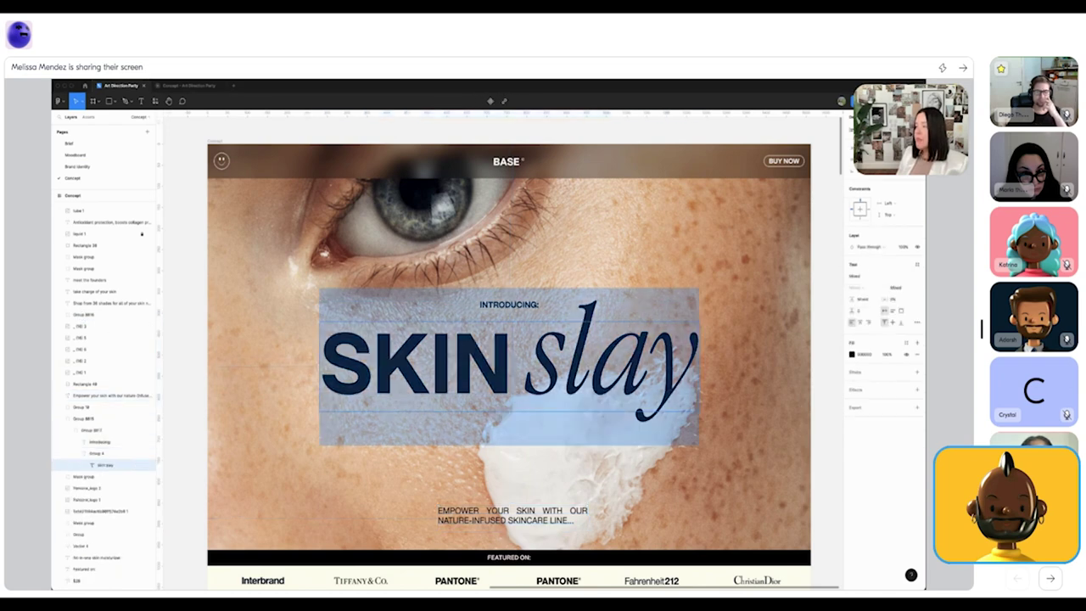
drag(512, 369, 378, 353)
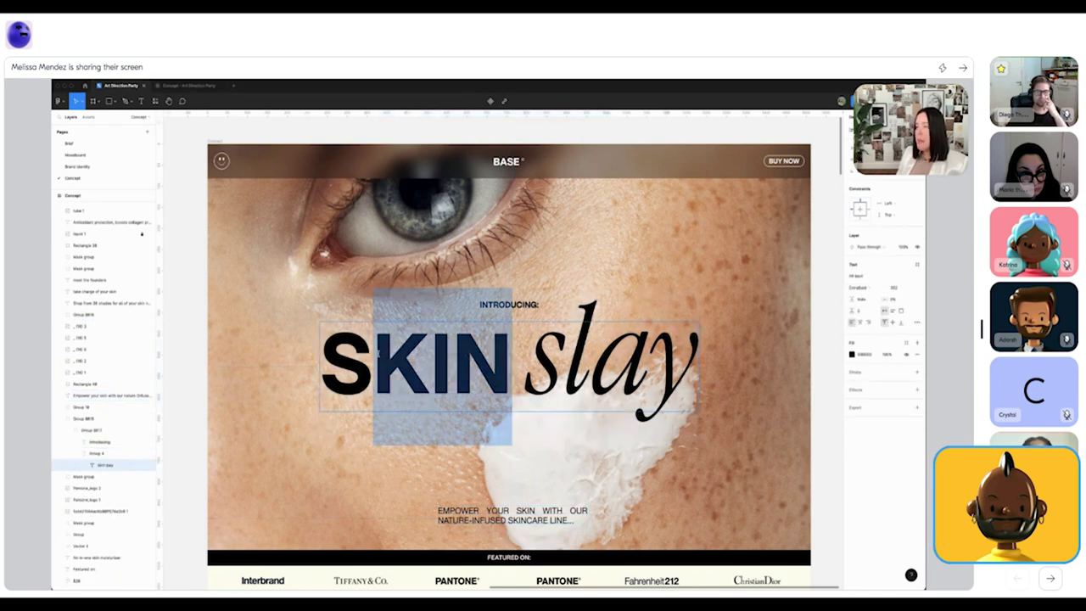
drag(530, 365, 698, 365)
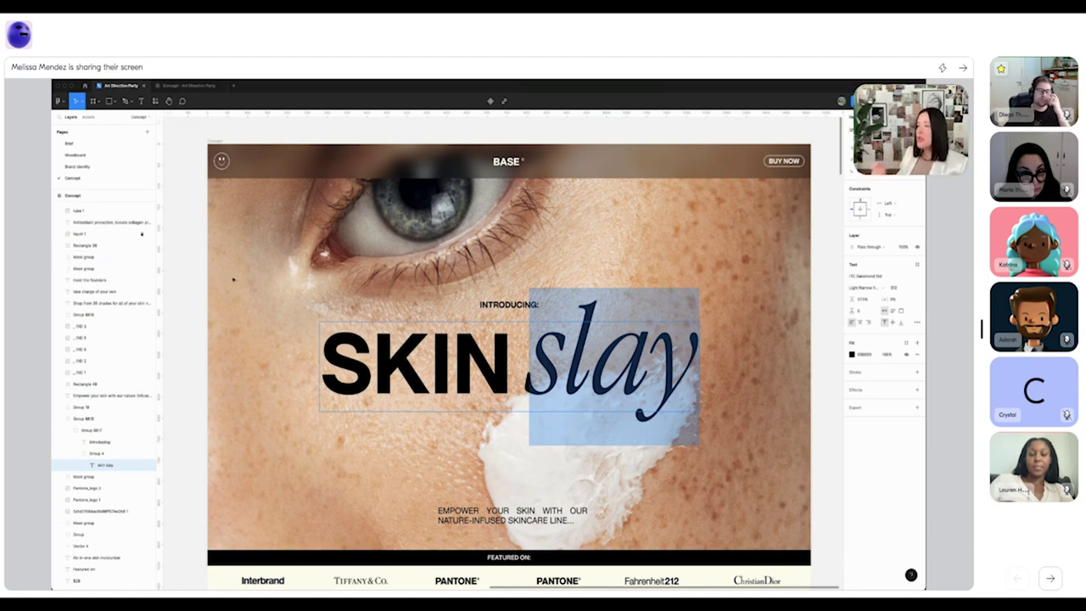
key(Escape)
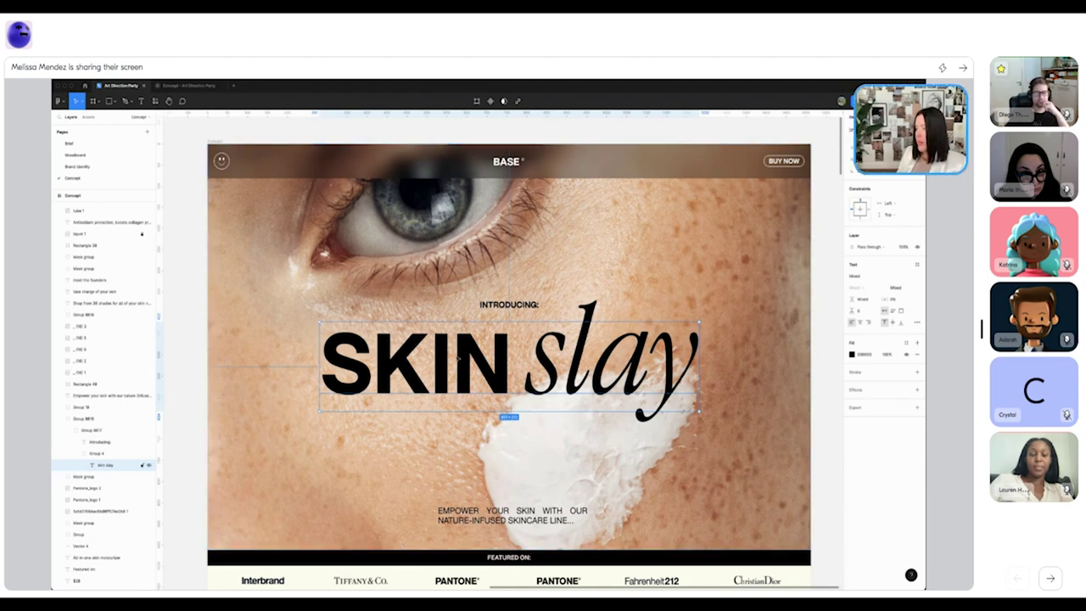
- Place a copy of the SKIN slay heading above the frame and insert "SLAY" directly after SKIN in it
scroll(458, 356, up, 4)
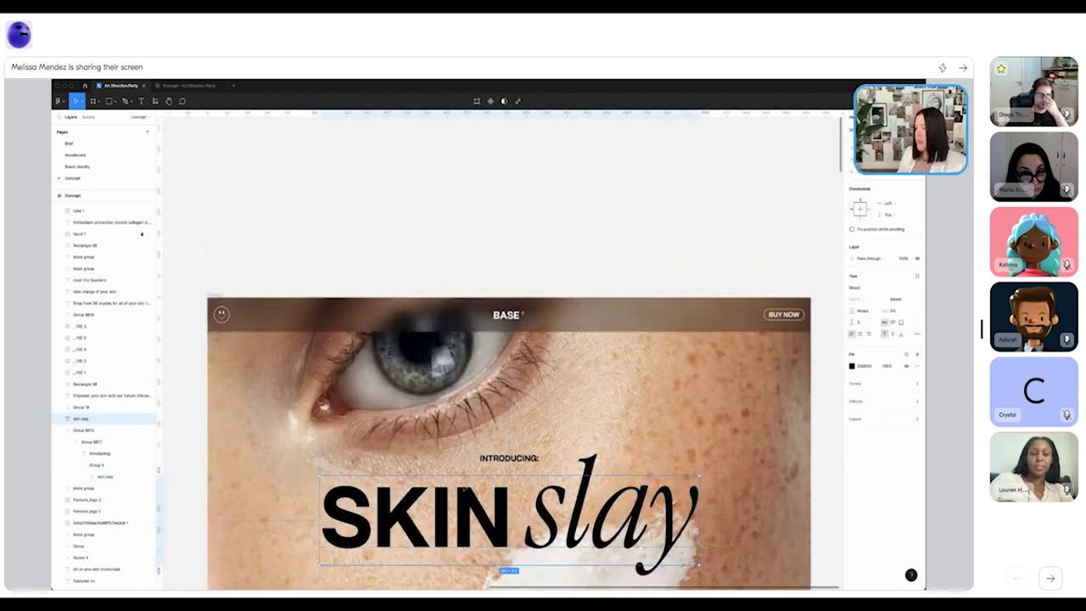
drag(465, 490, 465, 224)
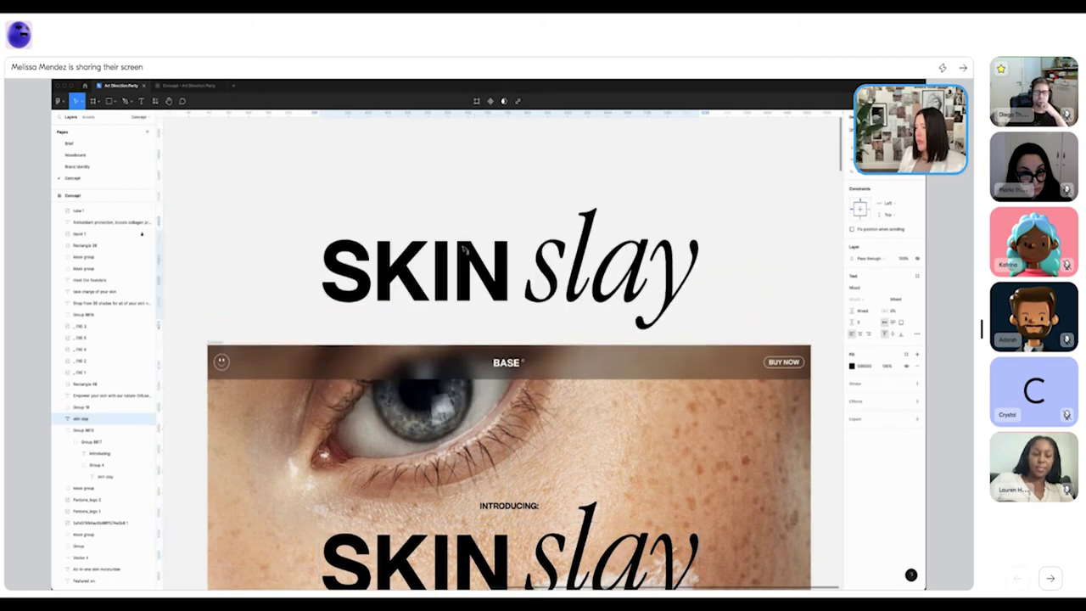
double_click(513, 228)
click(515, 252)
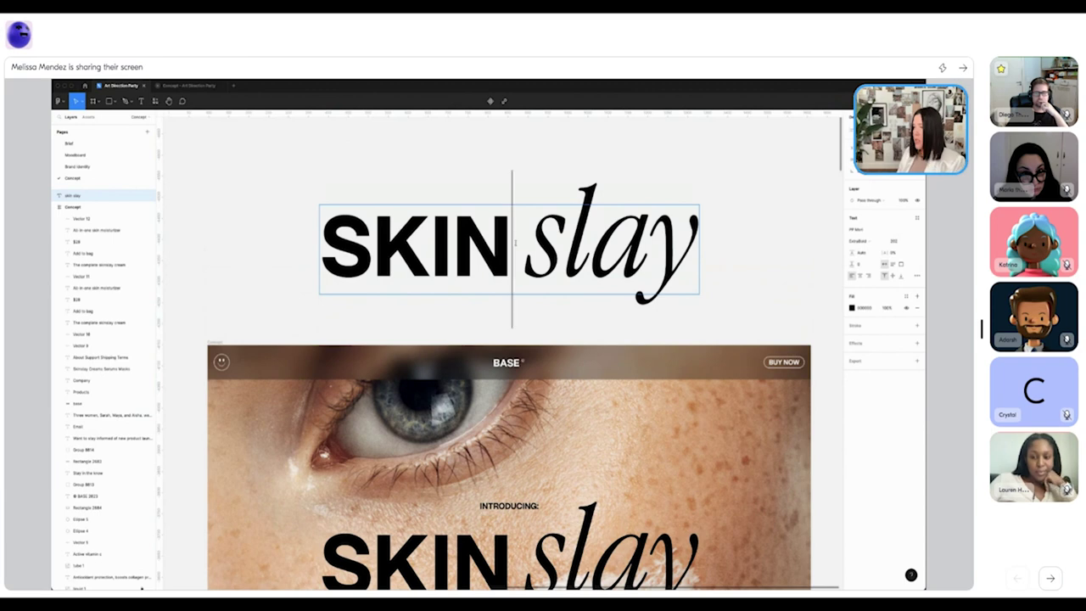
text(SLAY)
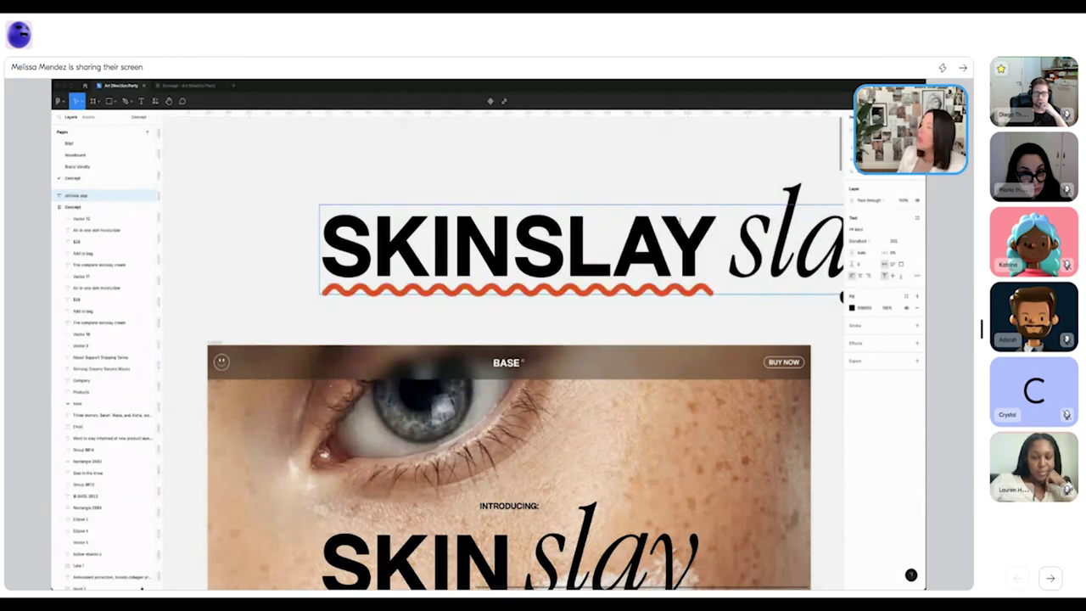
- Delete the italic word "slay" from the copied heading so it contains only SKINSLAY
key(shift+Right)
key(shift+Right)
key(shift+Right)
key(shift+Right)
key(shift+Right)
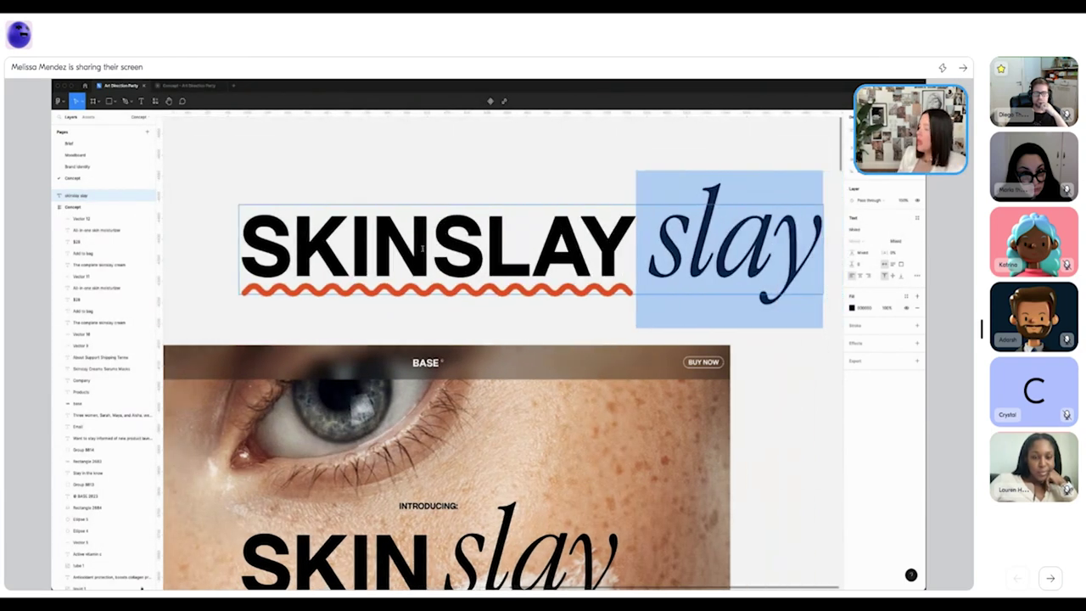
key(BackSpace)
key(Escape)
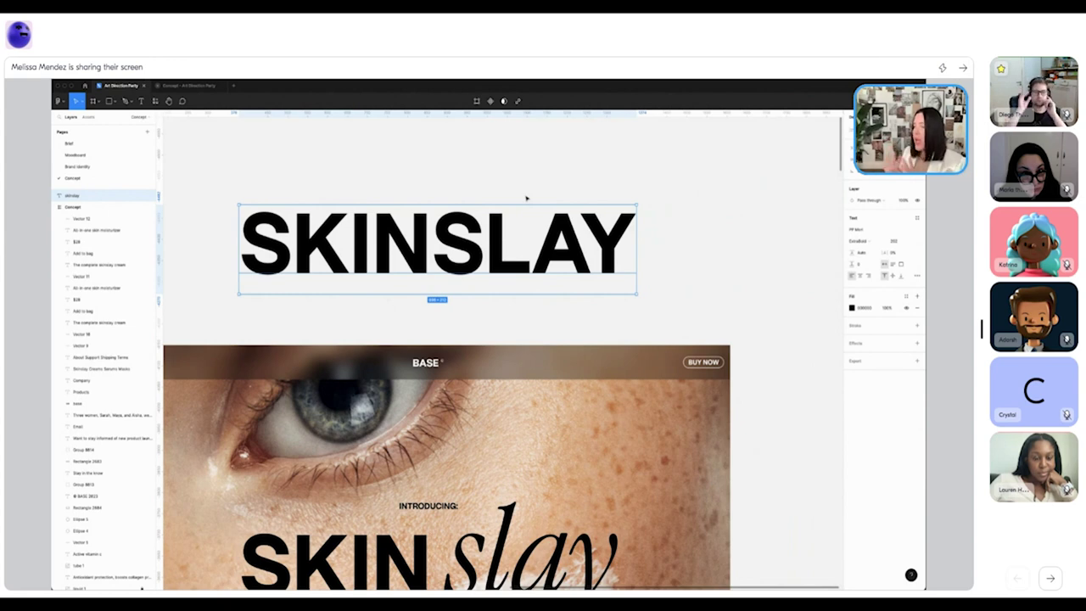
- Set the font of only the SLAY letters in the copied heading to ITC Garamond Std
double_click(433, 242)
click(433, 242)
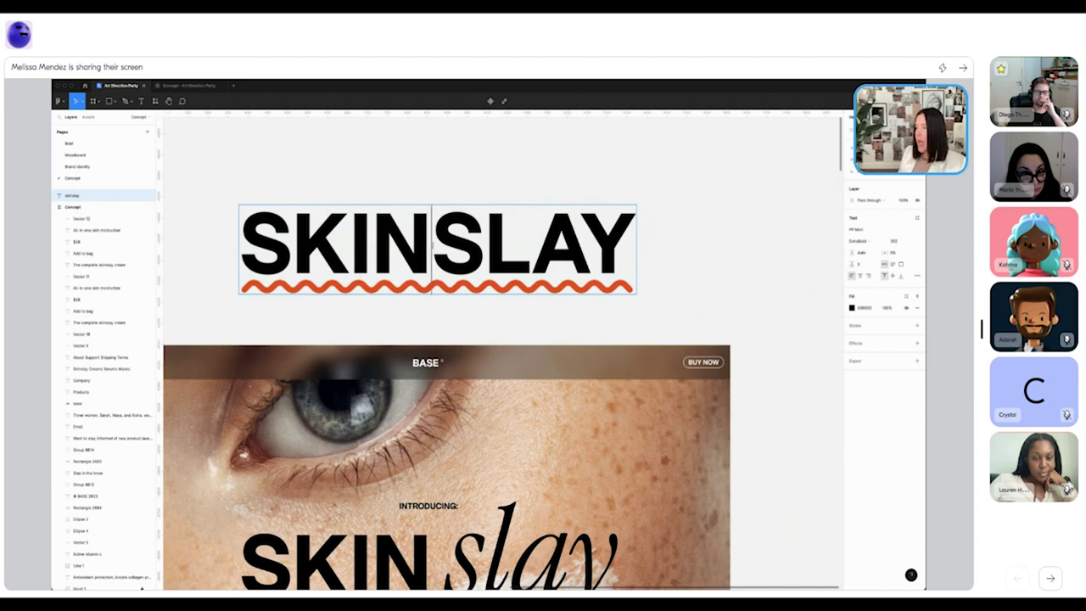
drag(431, 246, 648, 249)
click(912, 229)
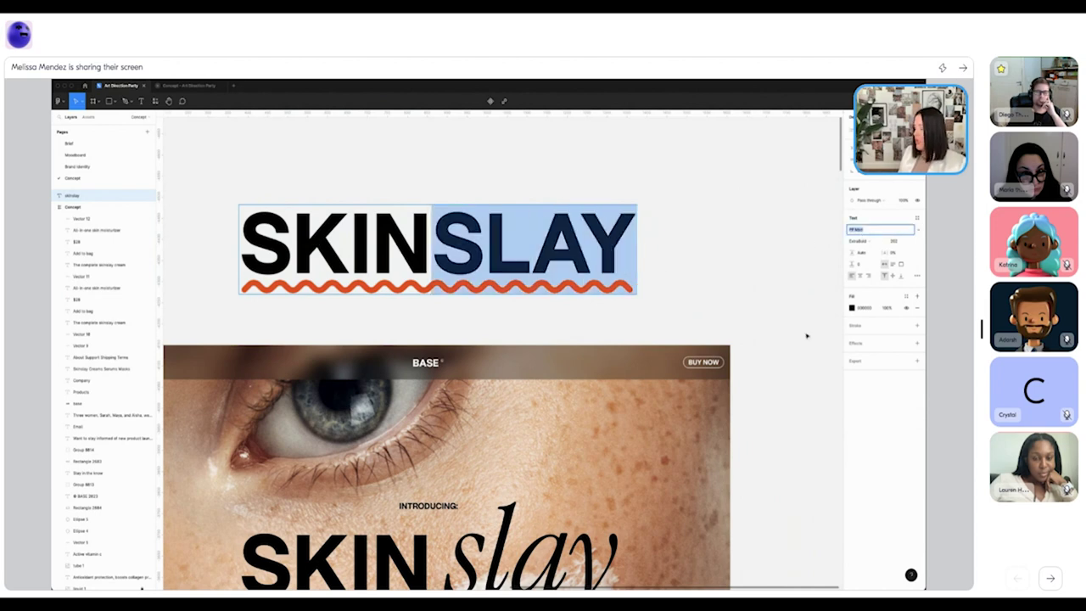
key(Return)
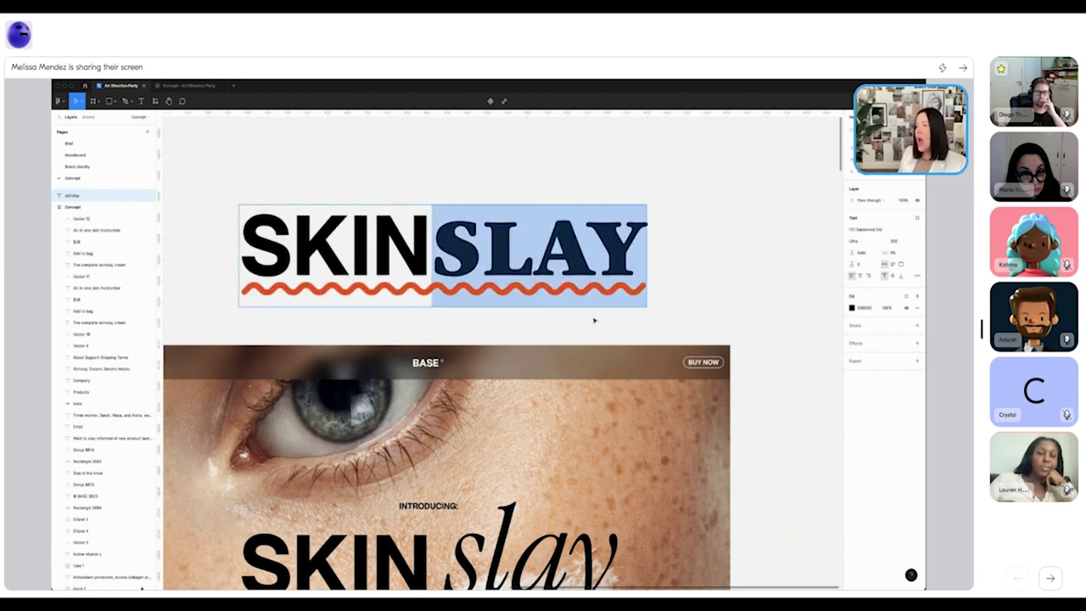
key(Escape)
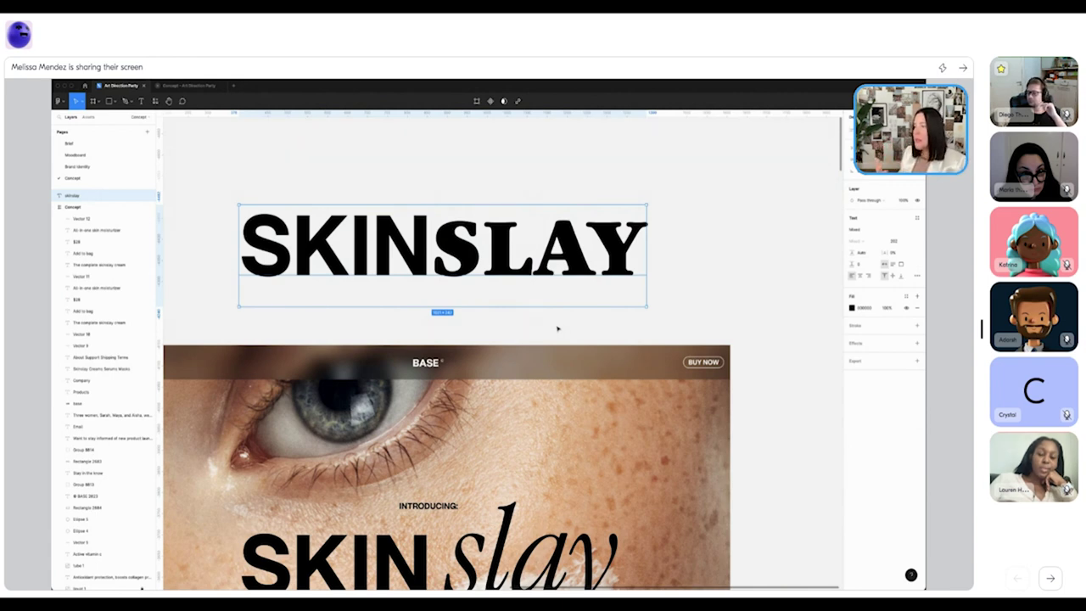
- Restyle SLAY in the copied heading, trying Light before settling on Light Narrow Italic
key(Return)
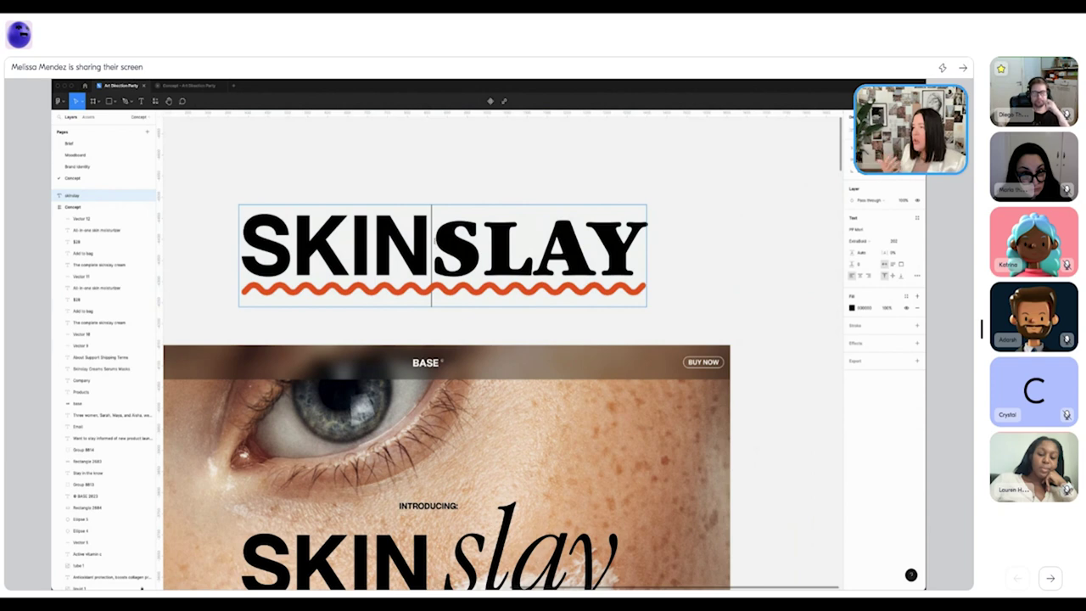
drag(436, 239, 632, 263)
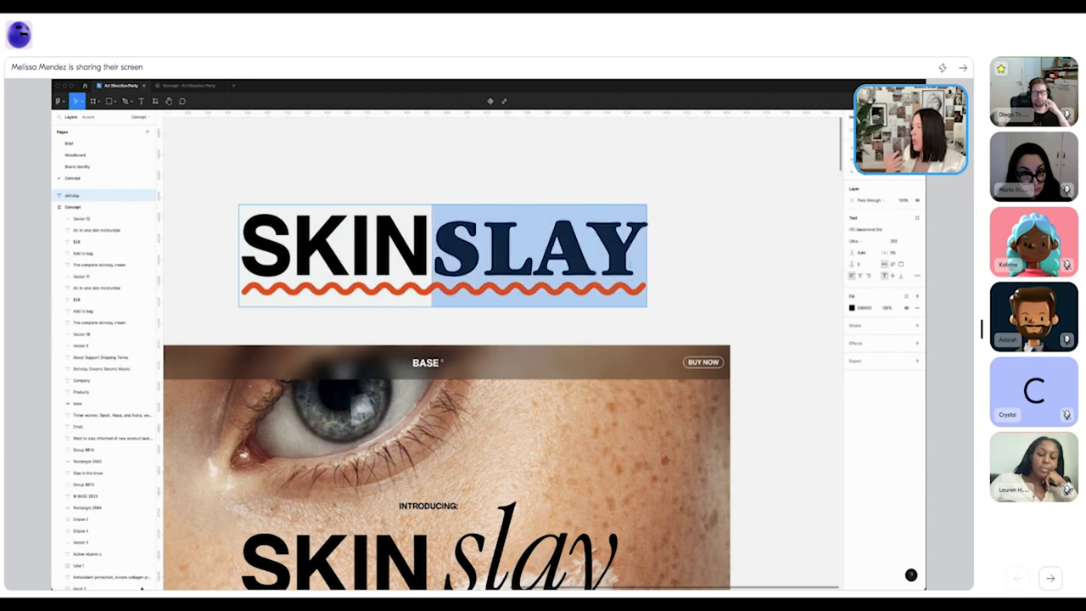
click(853, 242)
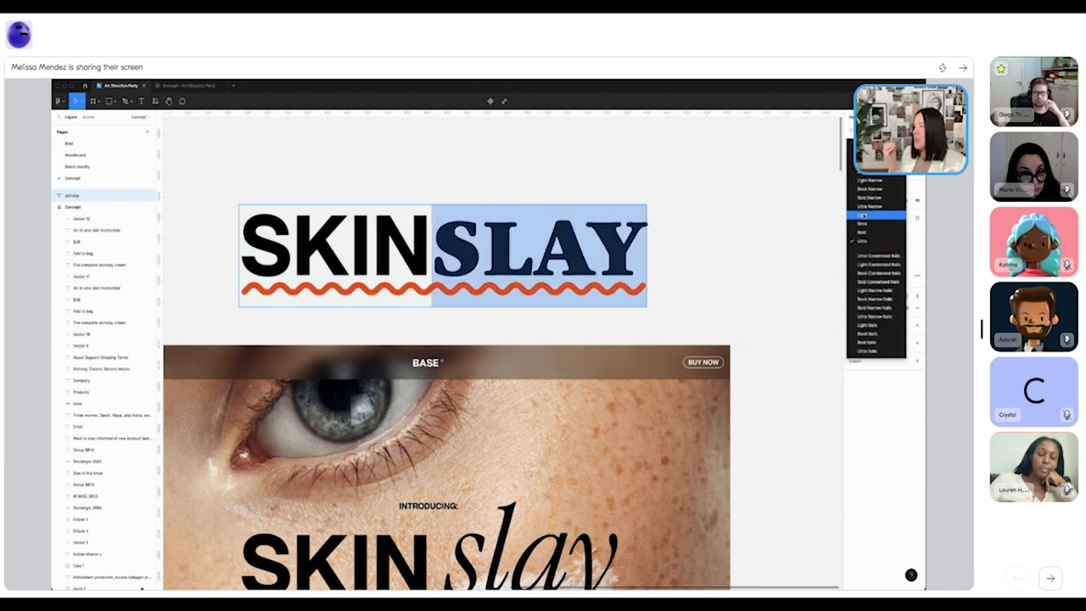
click(863, 215)
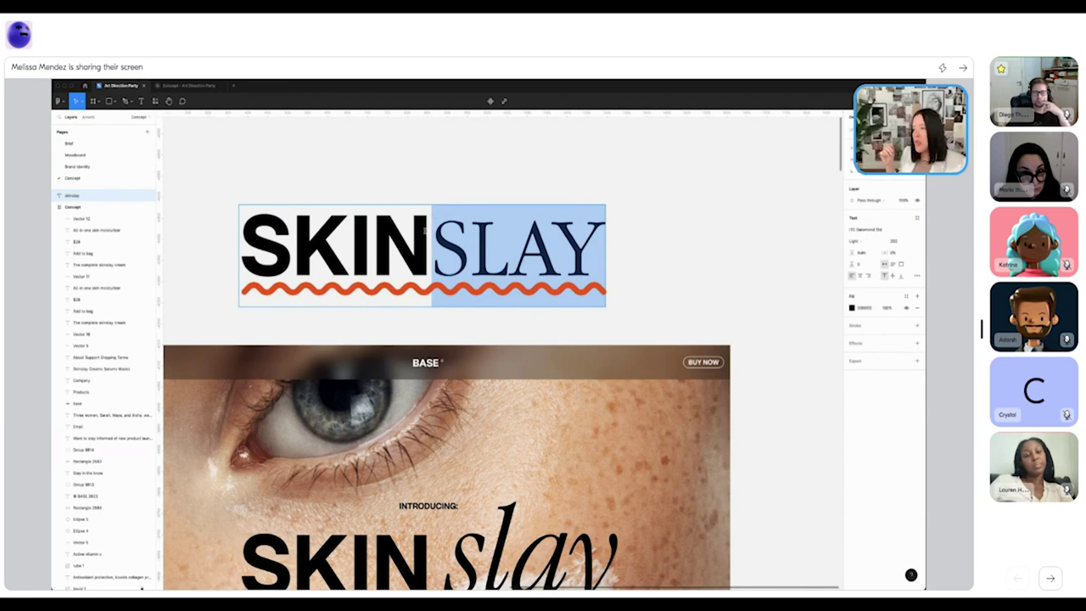
click(859, 241)
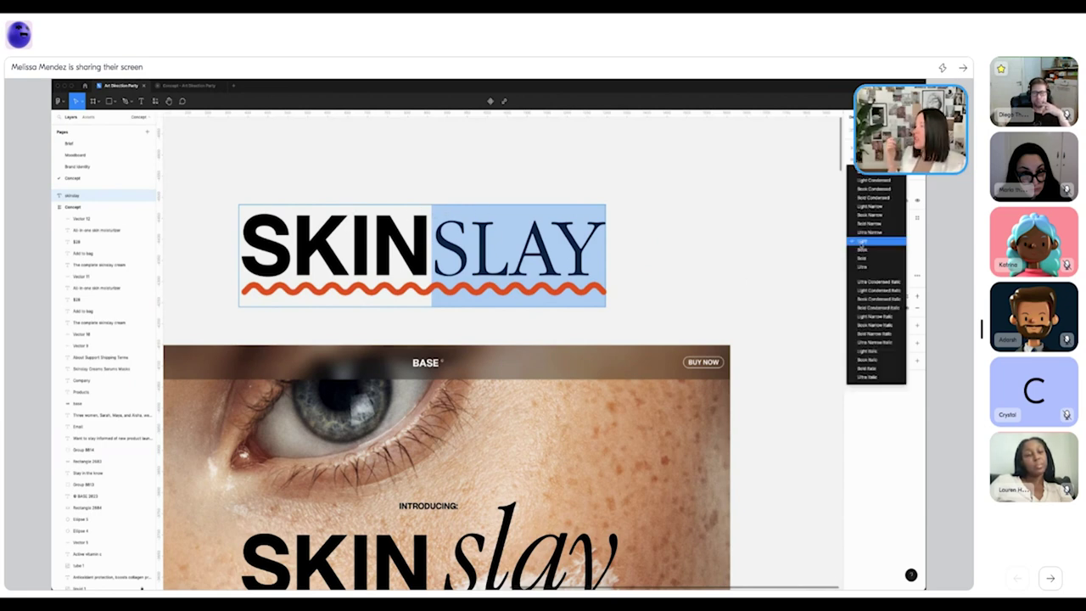
click(872, 308)
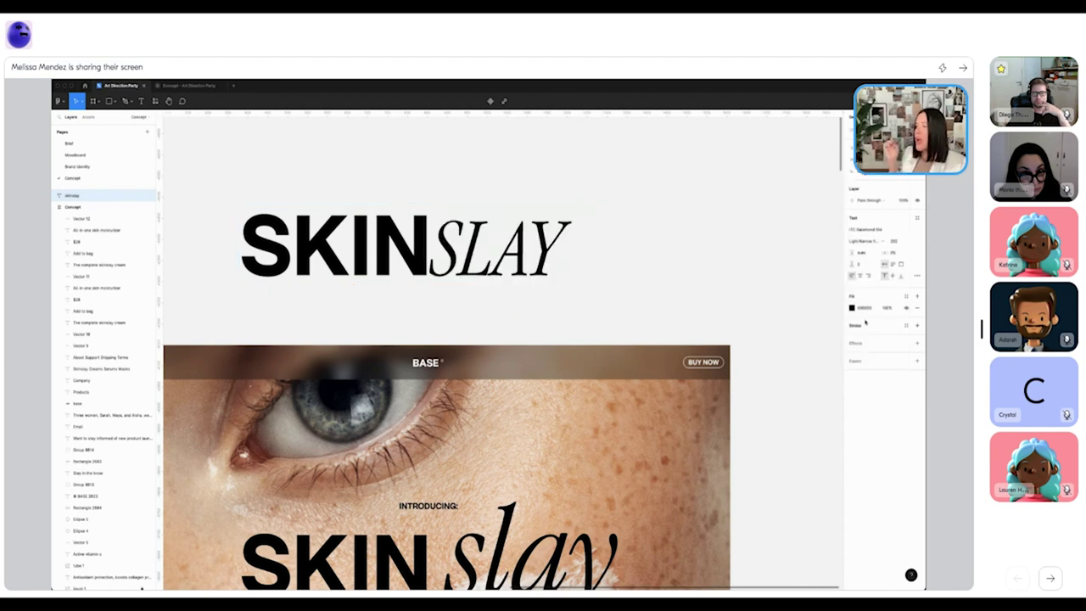
- Remove the uppercase setting from the italic SLAY letters in the type settings
key(ctrl+shift+h)
double_click(506, 264)
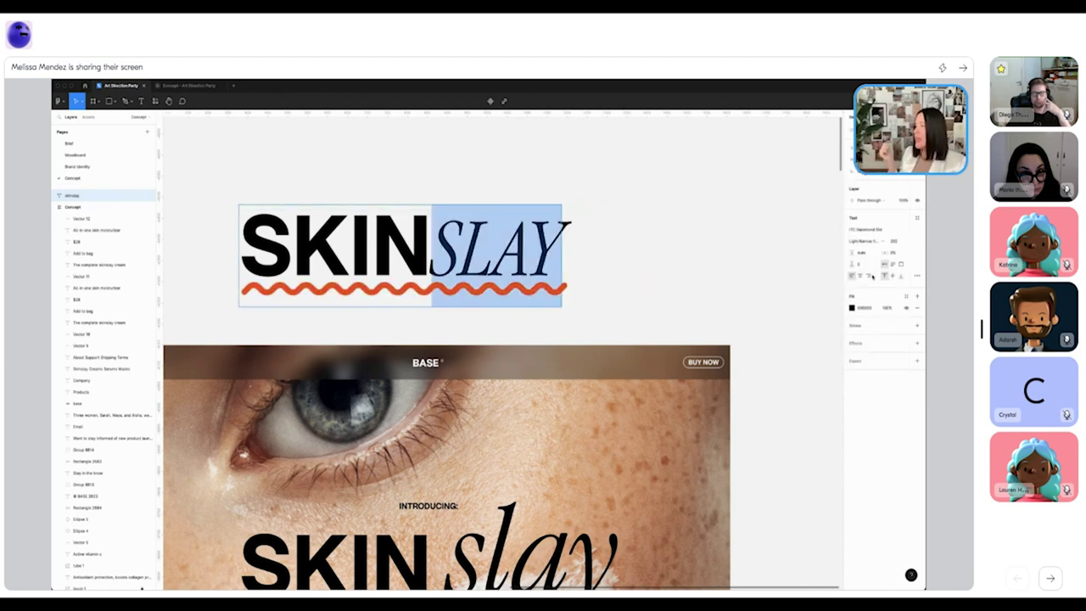
click(918, 277)
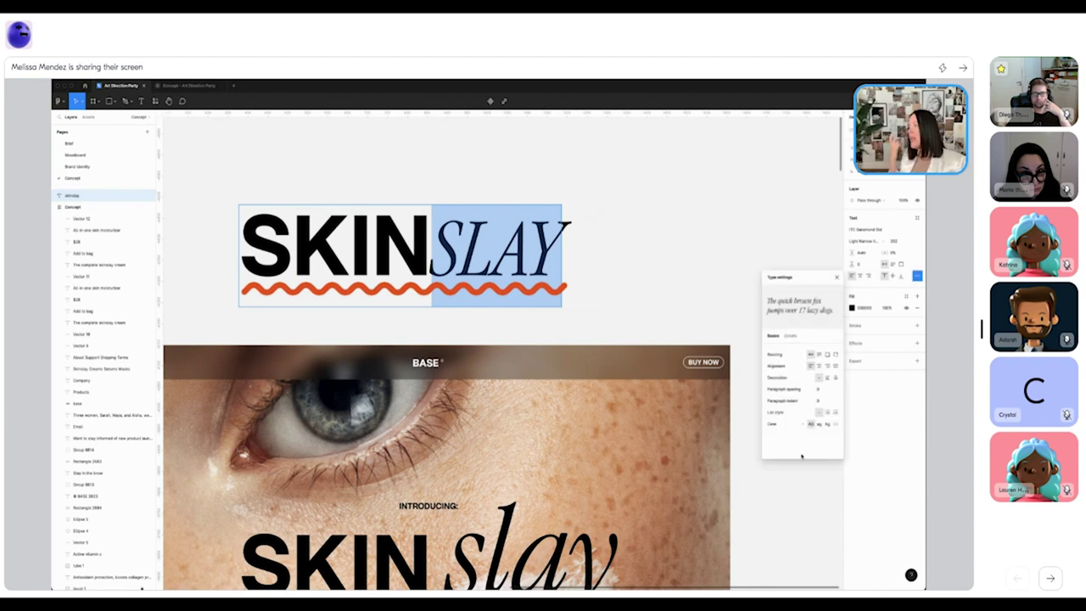
click(806, 423)
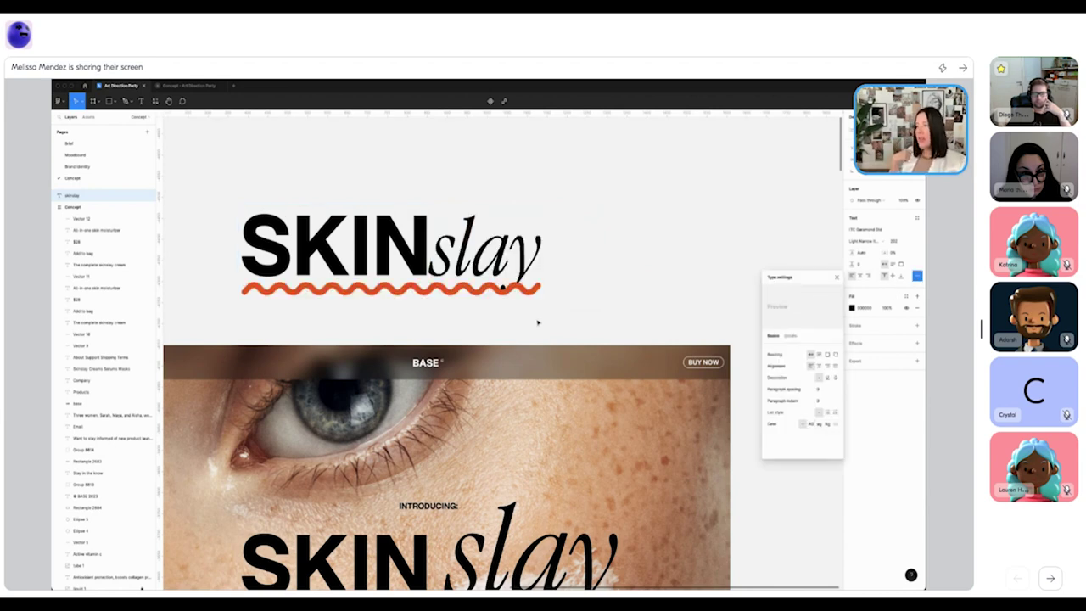
- Replace the lowercase s of the italic "slay" with a capital S
double_click(448, 249)
click(456, 255)
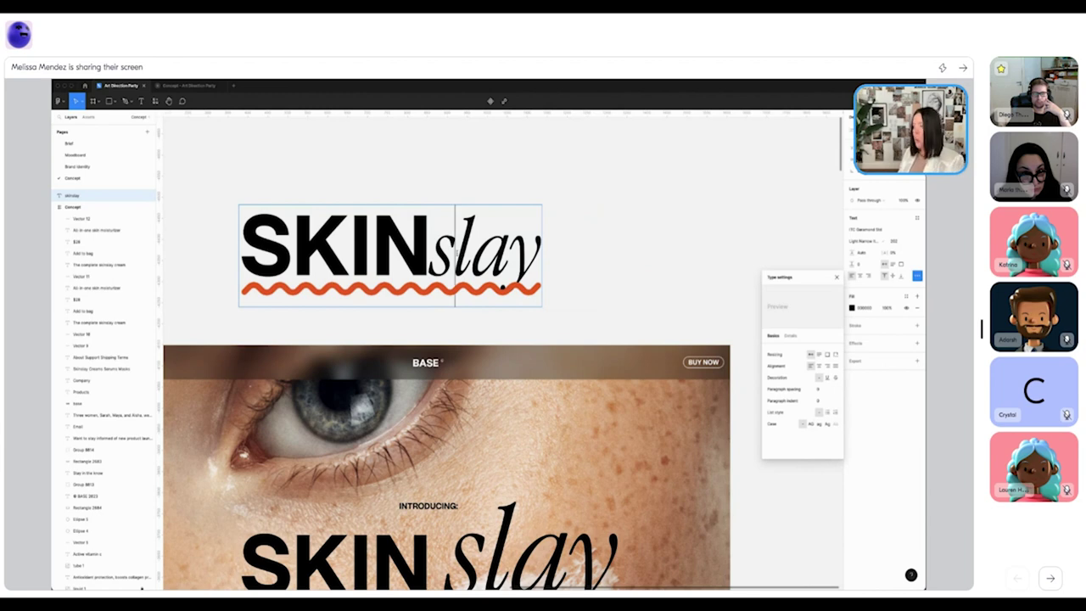
text(S)
key(Left)
key(BackSpace)
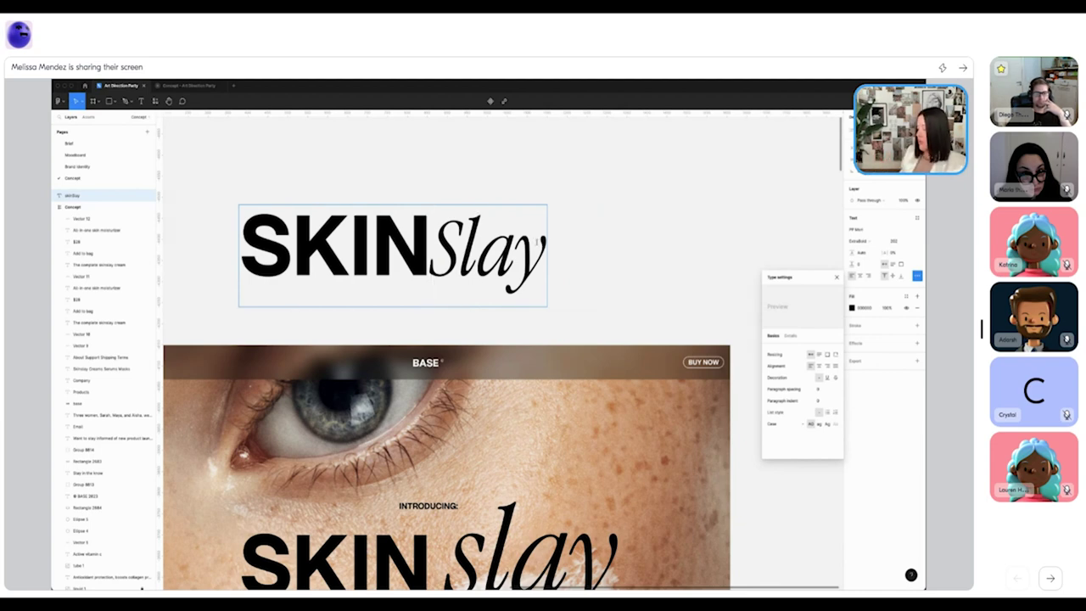
- Replace the capital S of the italic word in the copied heading with a lowercase s in the matching serif italic
key(Delete)
text(S)
key(BackSpace)
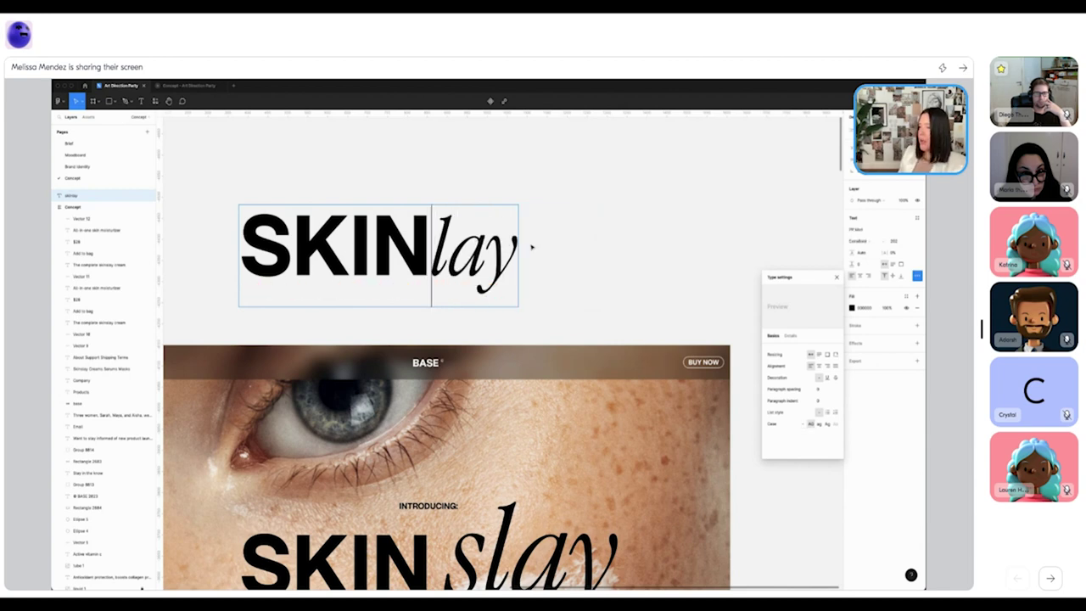
key(Right)
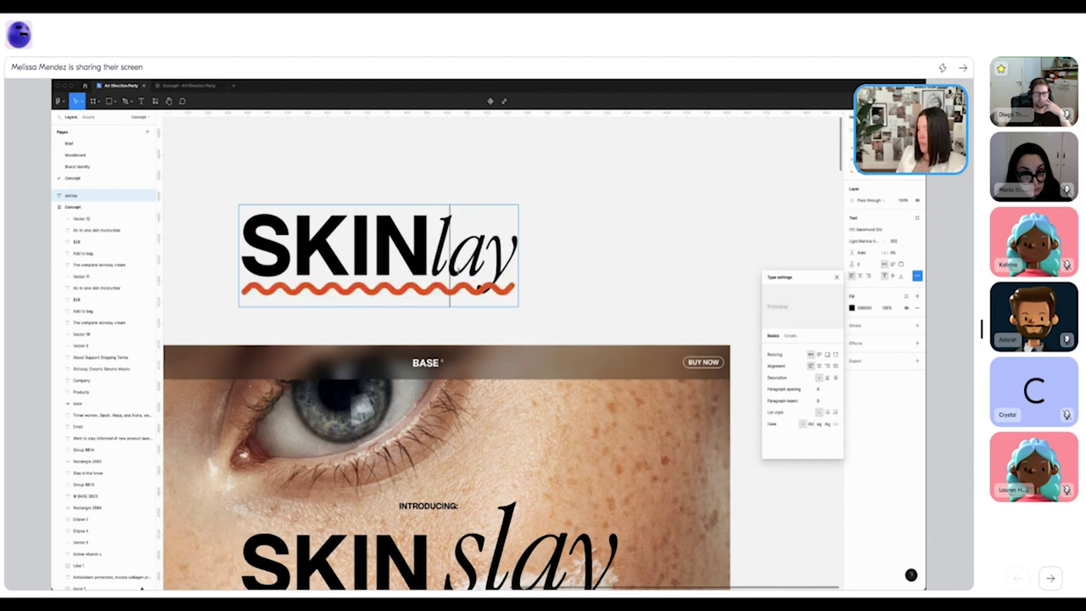
text(sl)
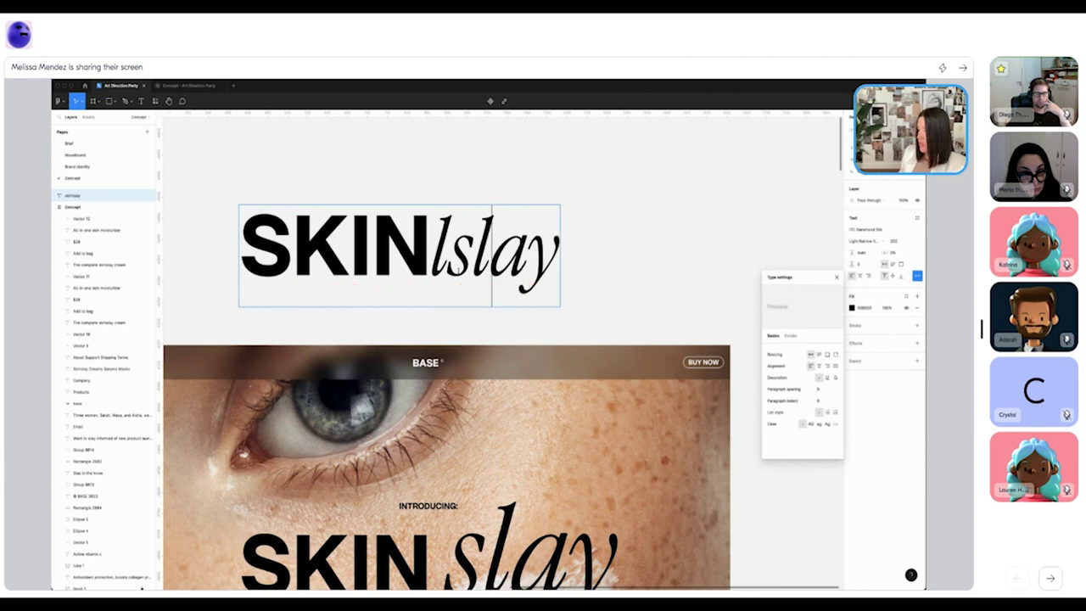
key(Left)
key(Left)
key(BackSpace)
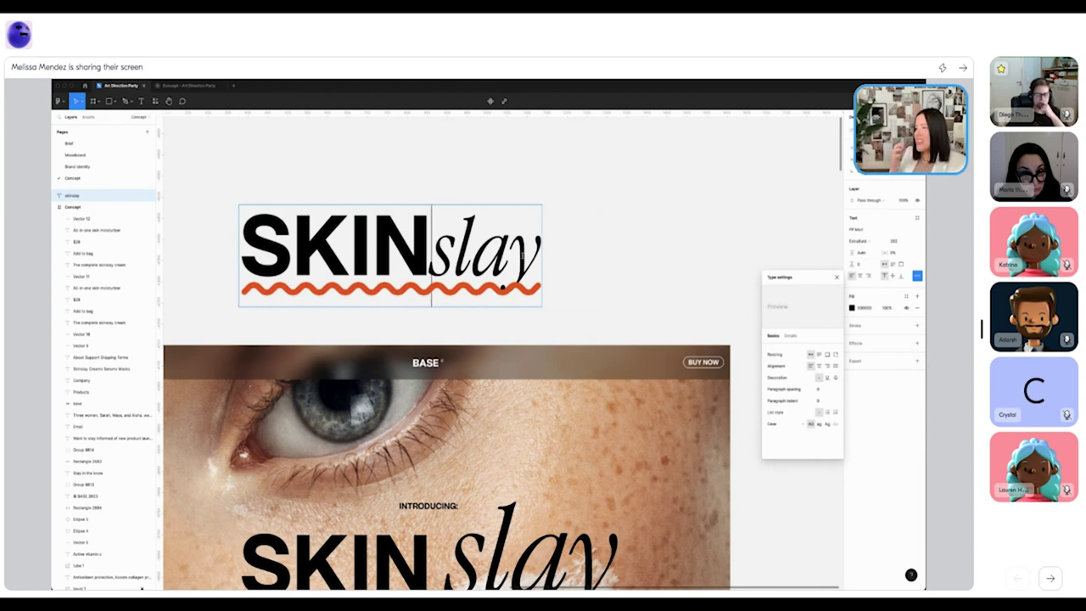
- Enlarge only the italic slay letters in the copied heading until their x-height matches the cap height of SKIN
drag(431, 255, 542, 255)
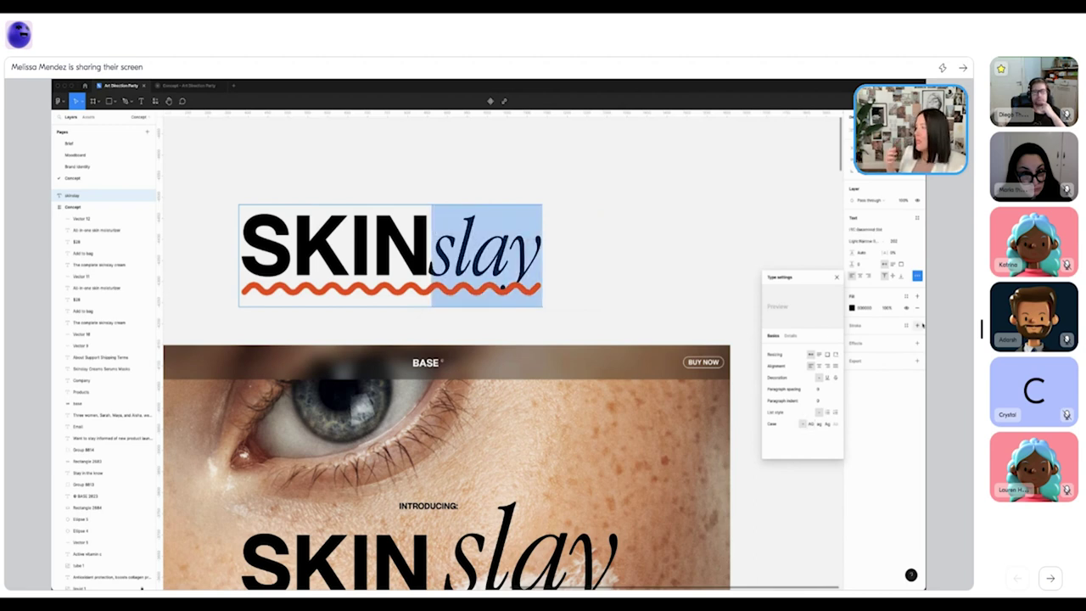
click(837, 277)
click(895, 242)
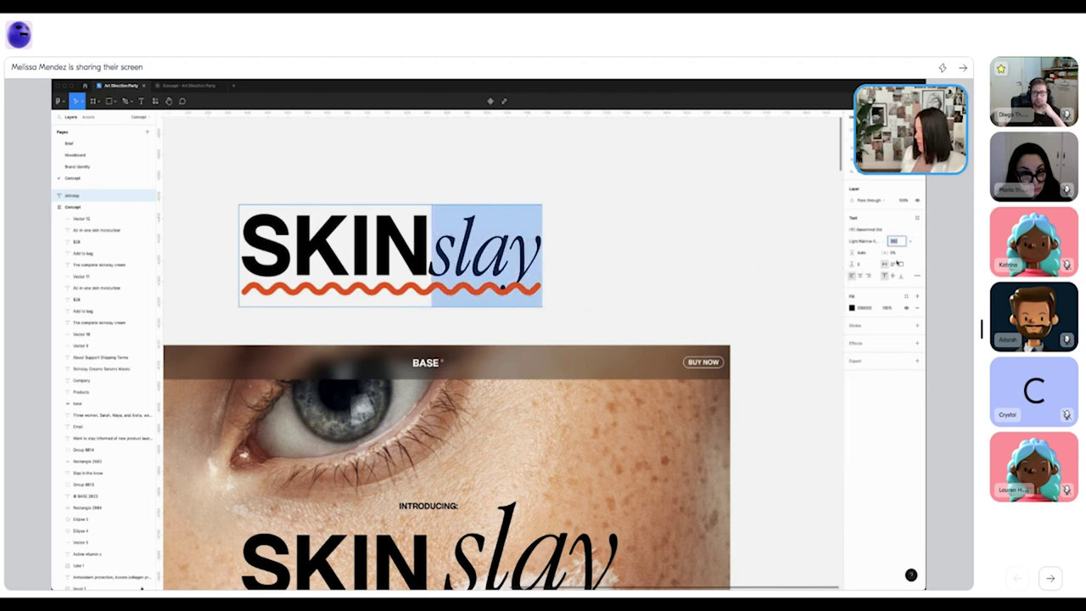
text(300)
key(Return)
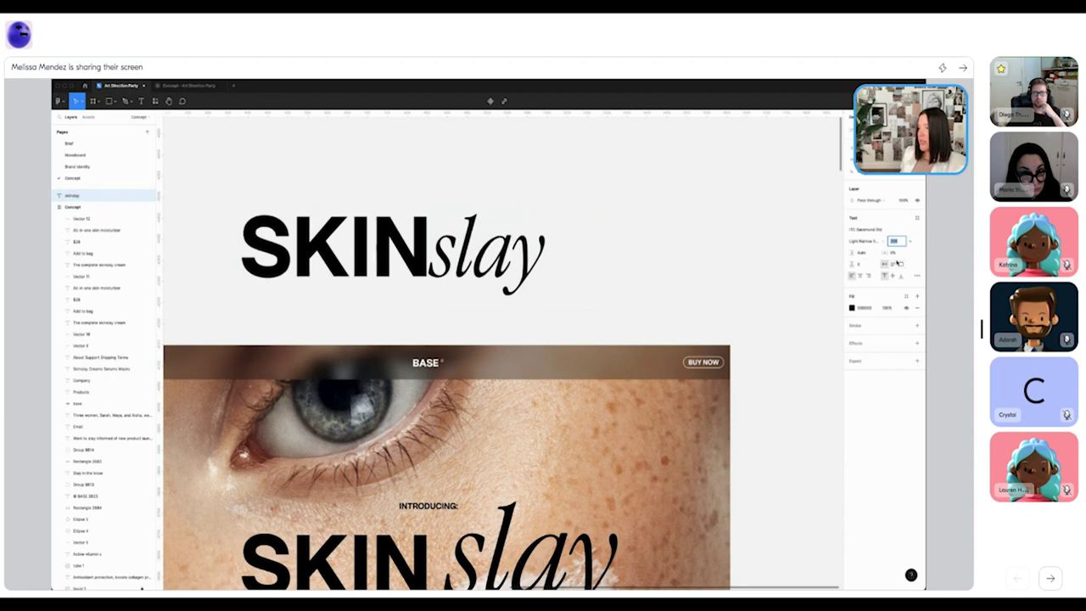
key(Up)
key(Up)
key(Up)
key(Up)
key(Up)
key(Up)
key(Up)
key(Up)
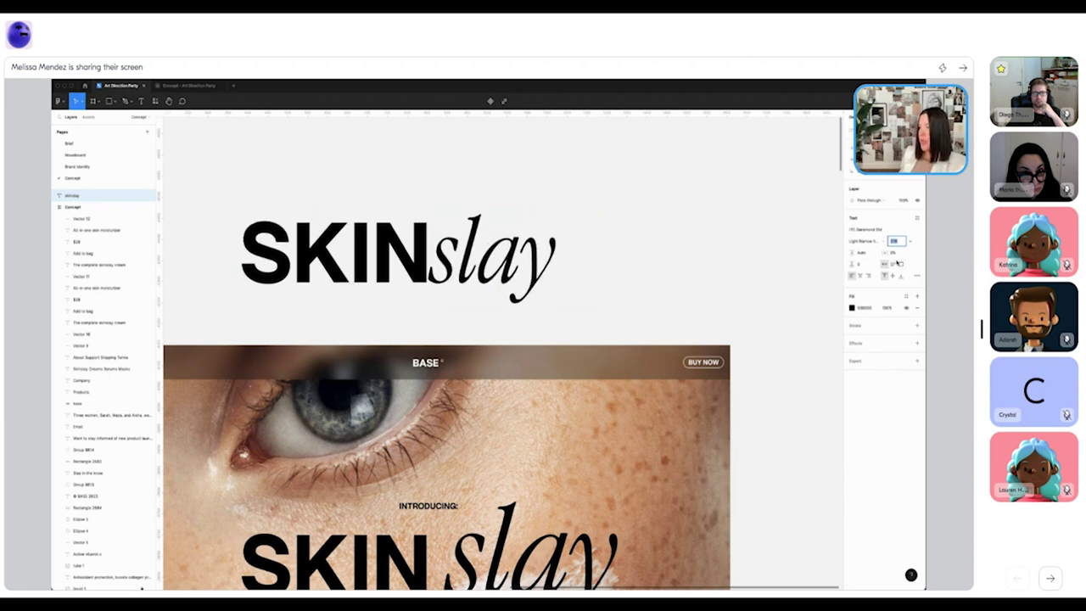
key(Up)
key(Up)
key(Up)
key(Up)
key(Up)
key(Up)
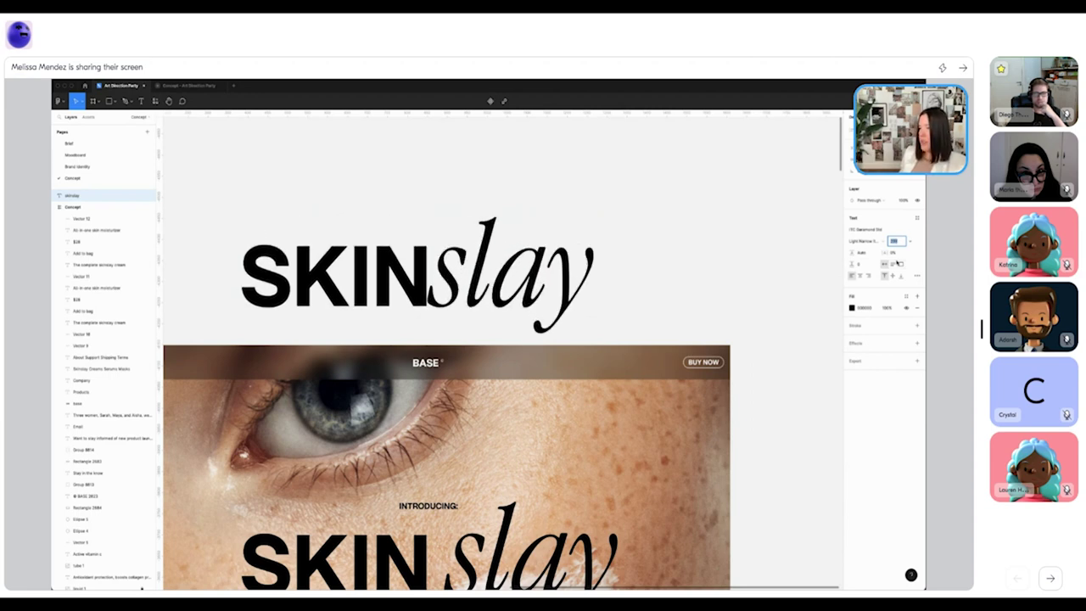
click(494, 258)
double_click(494, 258)
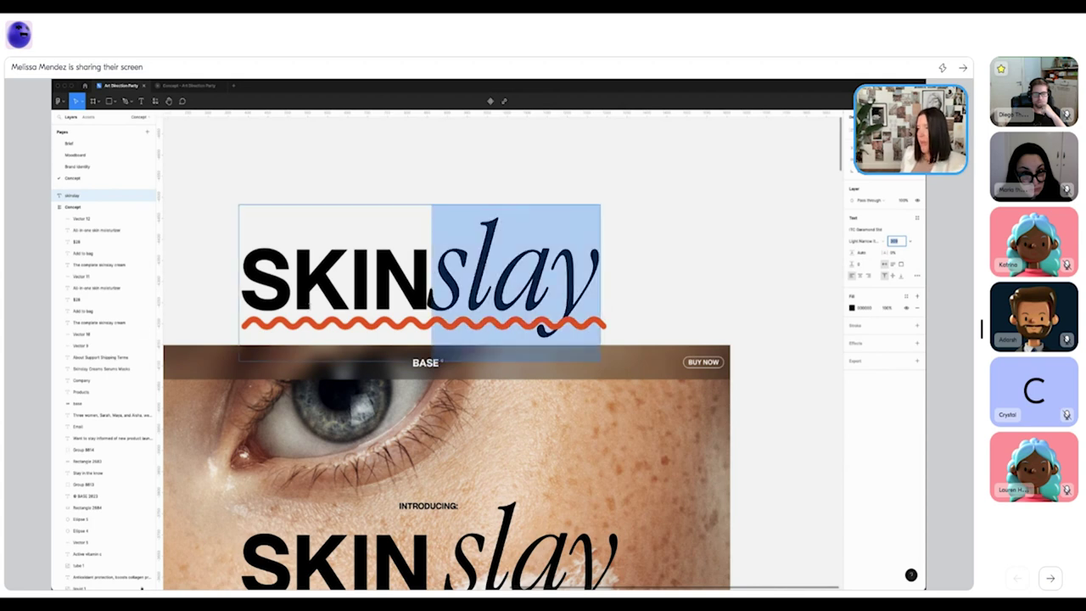
- Mark the cap height and baseline of SKIN with two horizontal guides, and delete the copied heading above the page
key(Escape)
drag(434, 113, 436, 250)
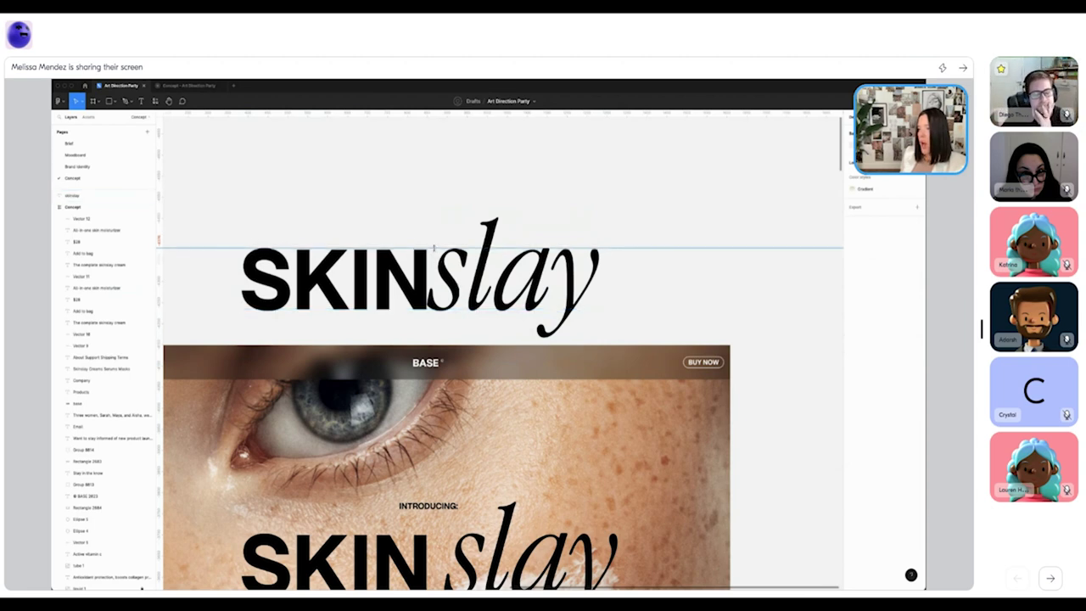
drag(454, 111, 488, 309)
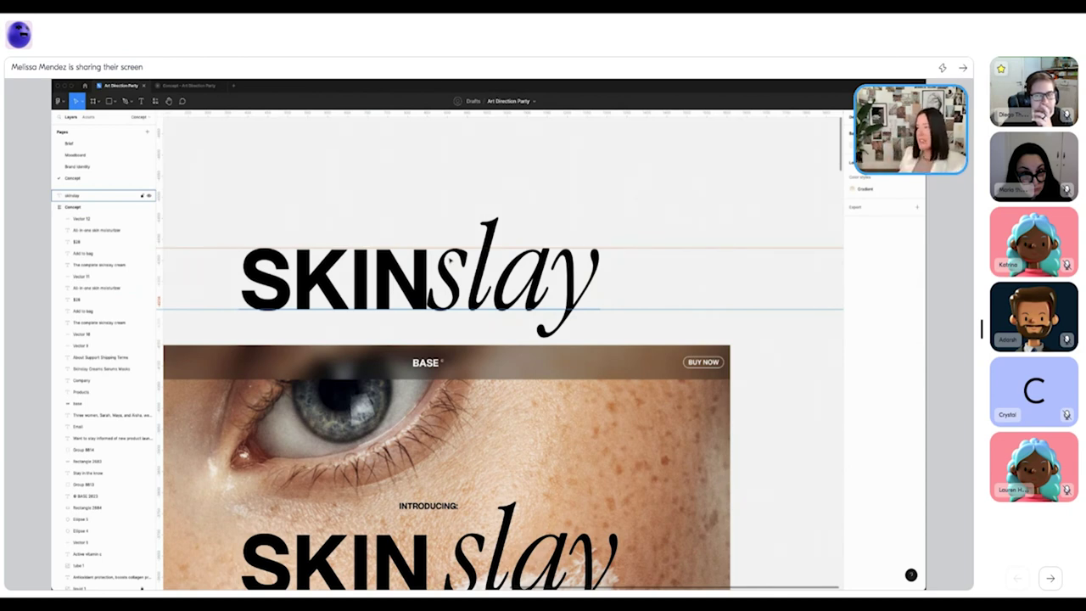
click(380, 321)
key(Delete)
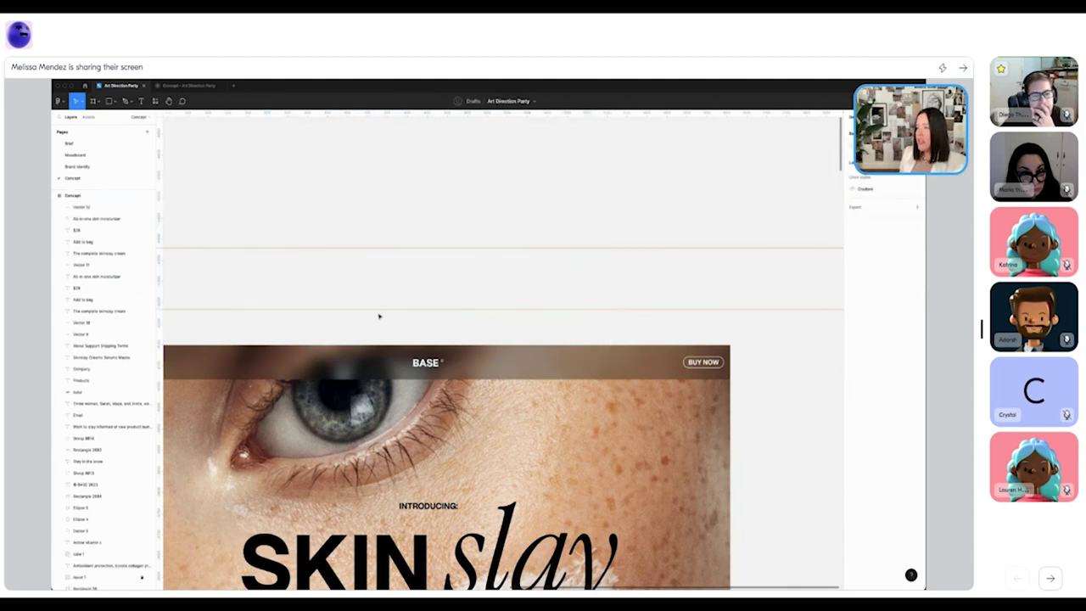
- Switch the hero photo's image mode to Fill
scroll(380, 316, down, 5)
scroll(380, 316, up, 5)
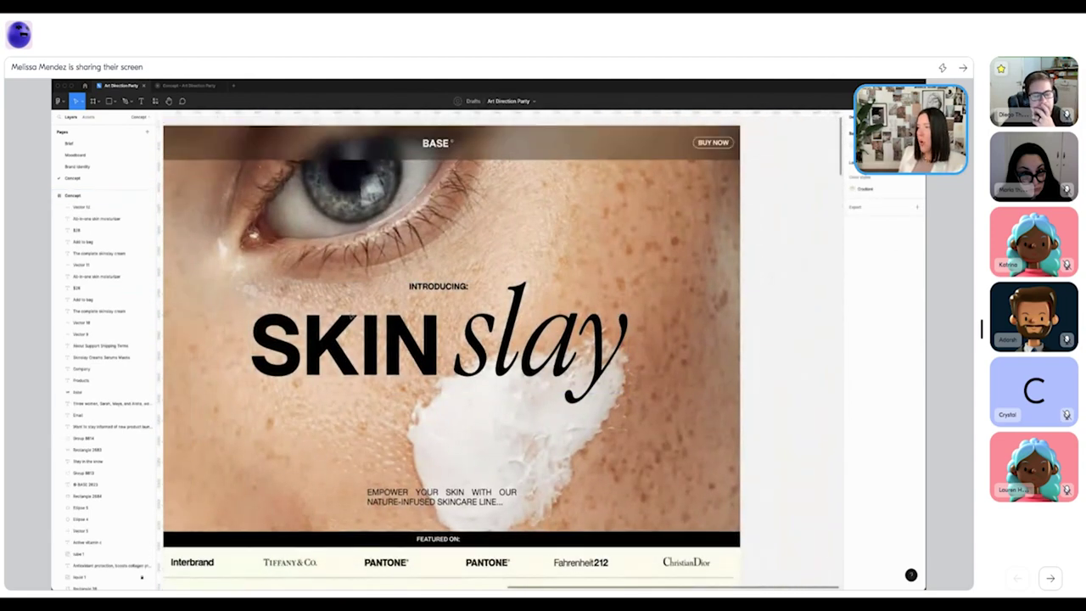
scroll(351, 316, left, 3)
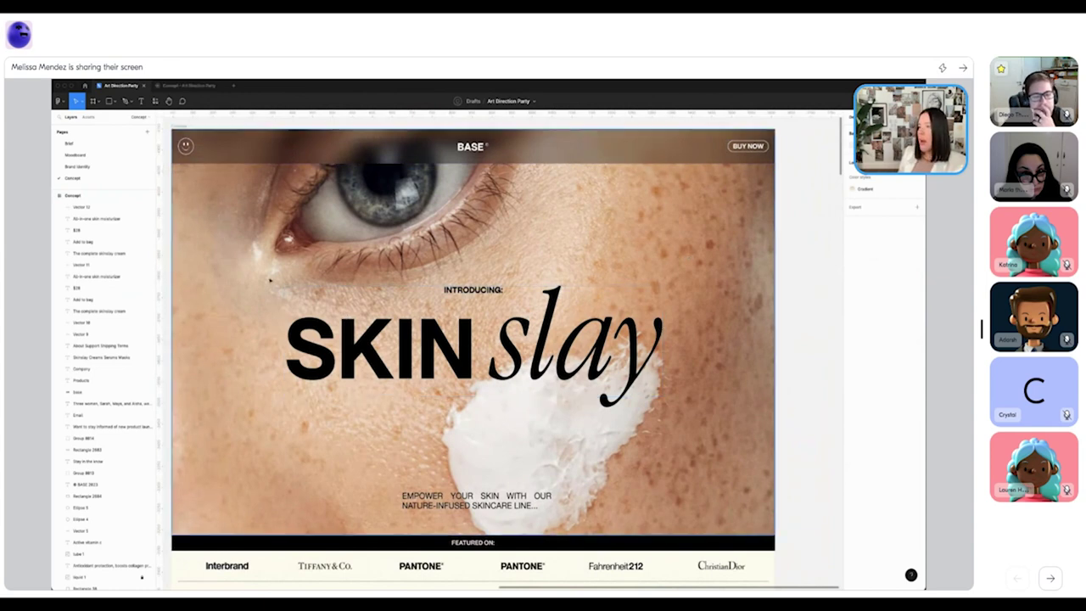
double_click(271, 277)
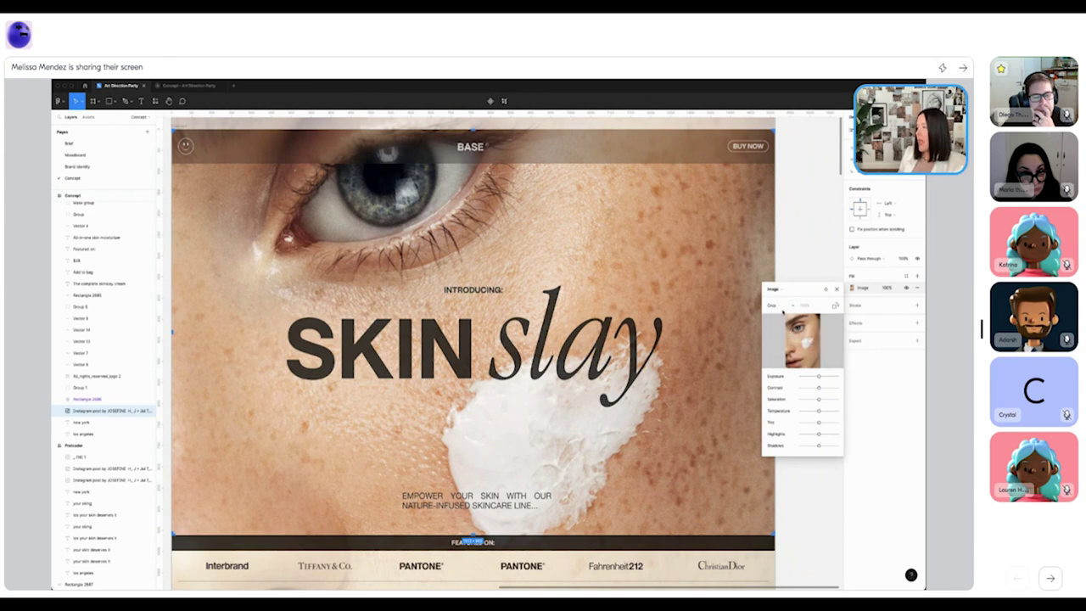
click(780, 306)
click(780, 290)
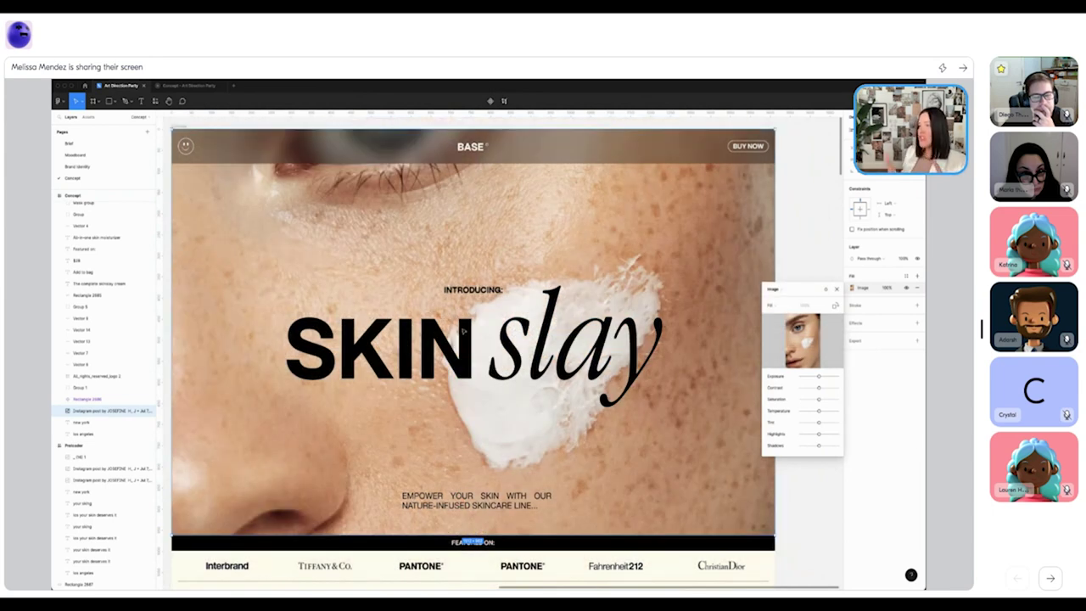
- Set the hero photo to Crop and move it down so the whole eye sits above the heading and the cream below slay
click(771, 307)
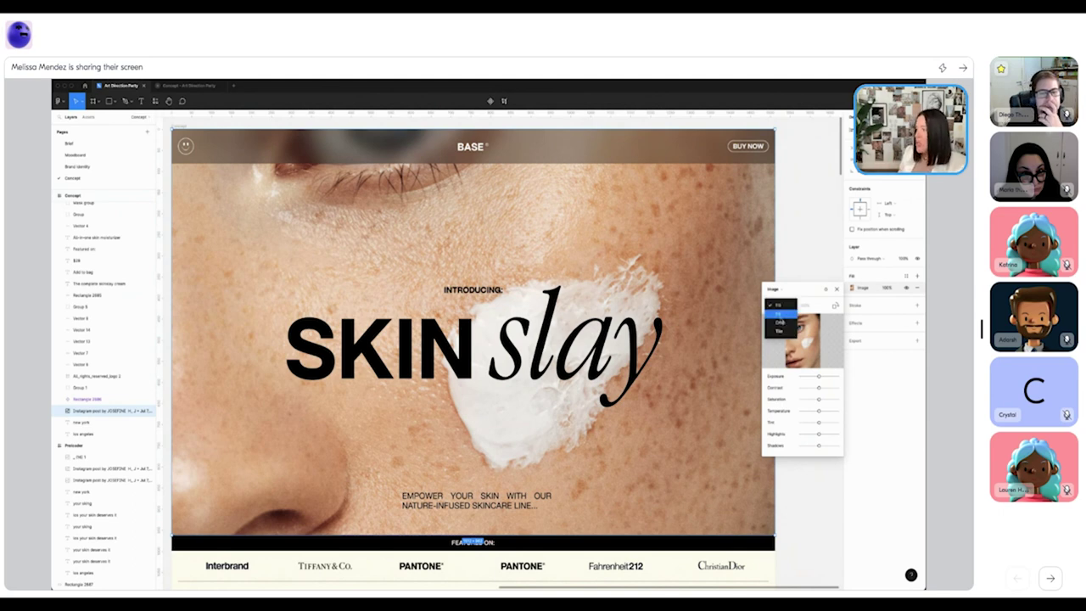
click(772, 320)
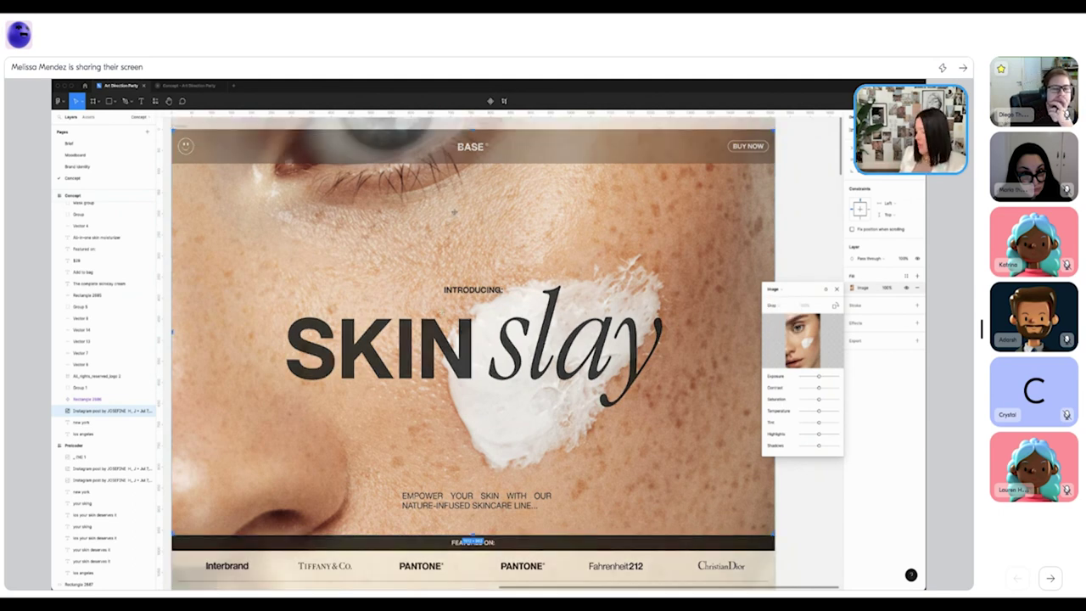
drag(450, 225, 453, 322)
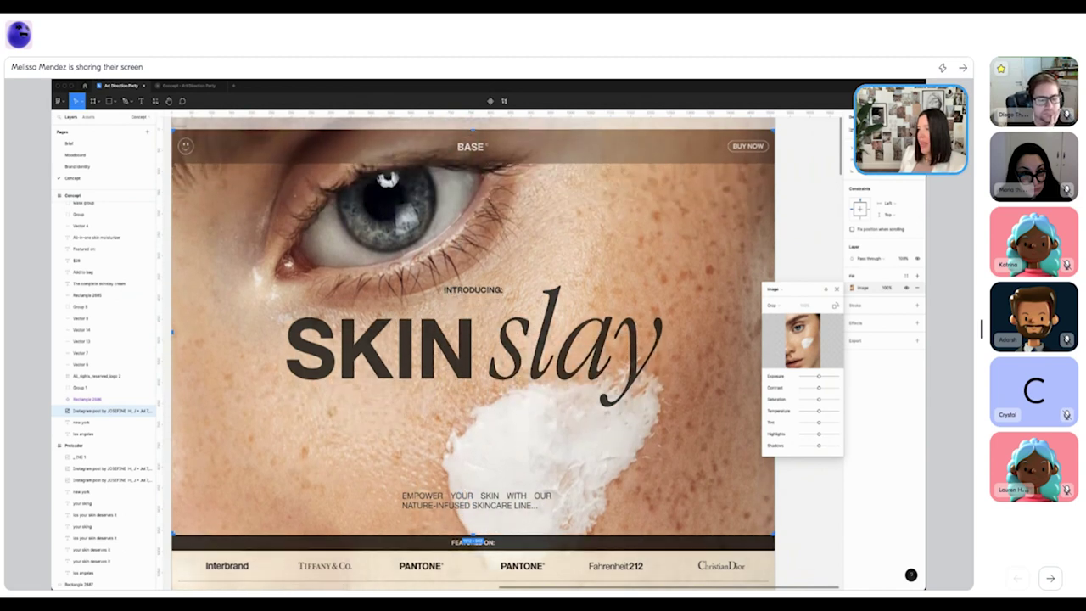
drag(455, 193, 456, 203)
key(Return)
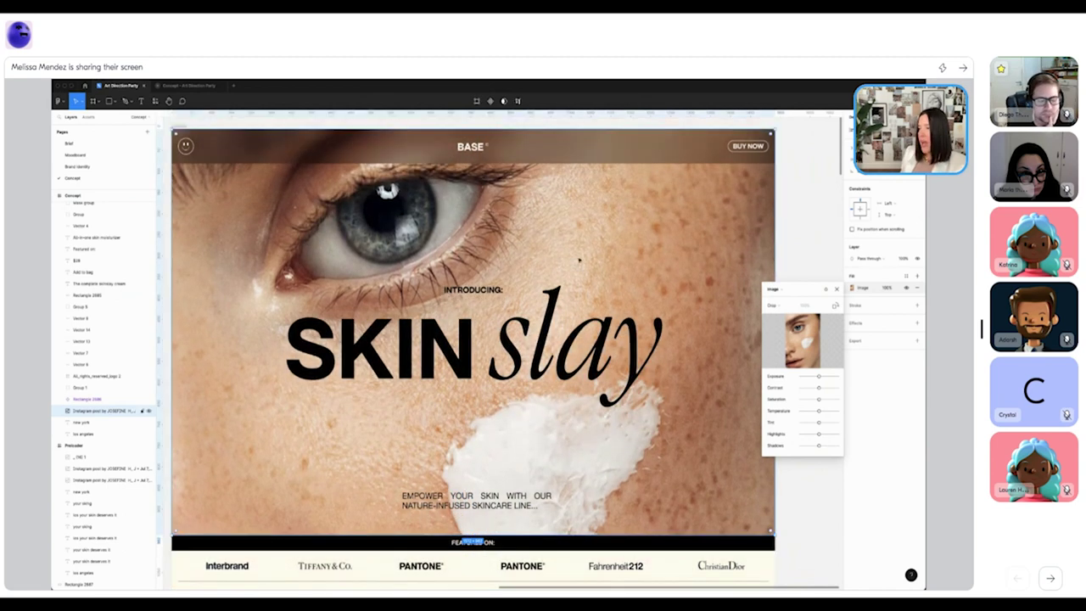
click(782, 175)
- Hide the interface to view the hero section without panels
scroll(825, 300, left, 2)
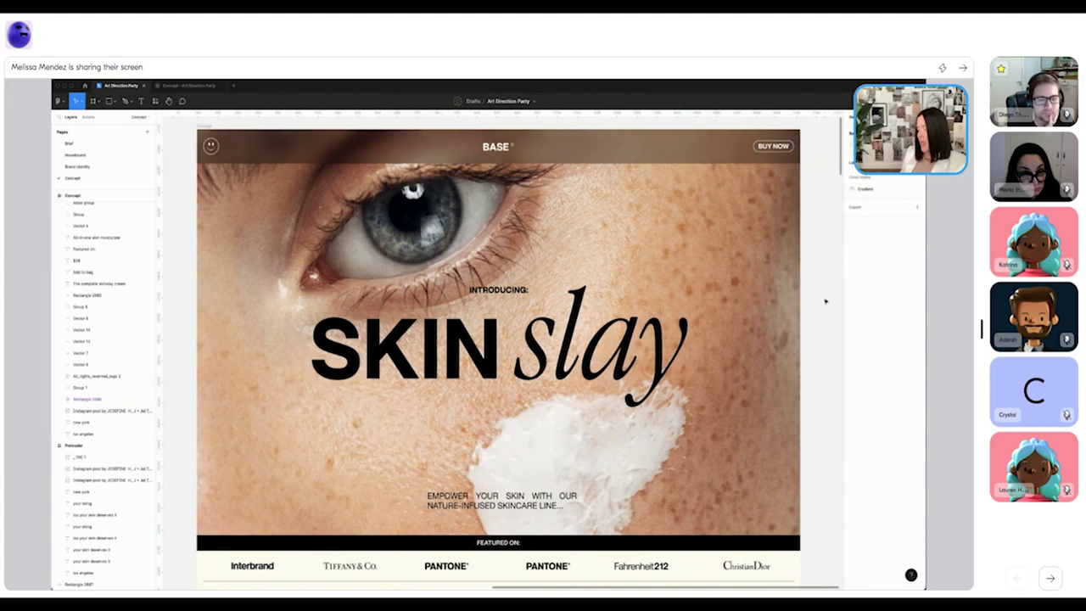
key(ctrl+backslash)
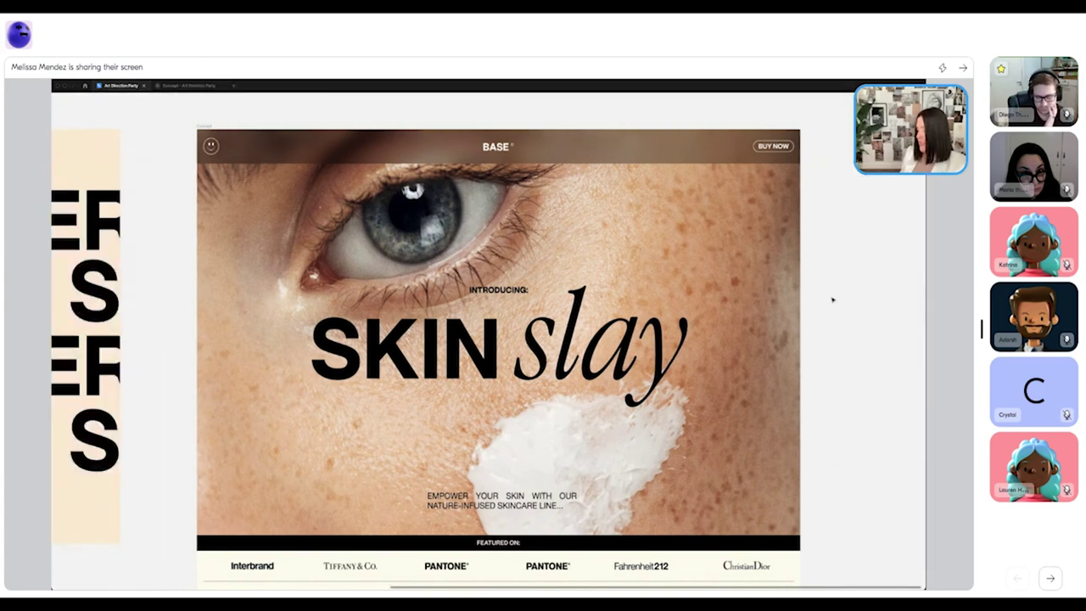
scroll(832, 300, up, 3)
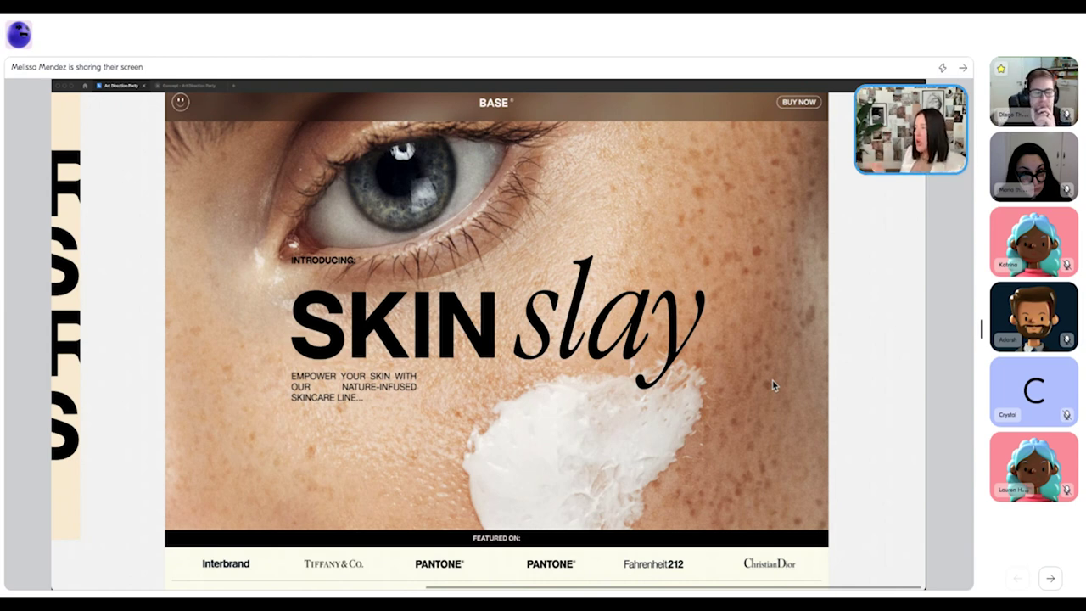
- Restore the interface and examine the hero photo's full crop area in its image settings
click(722, 313)
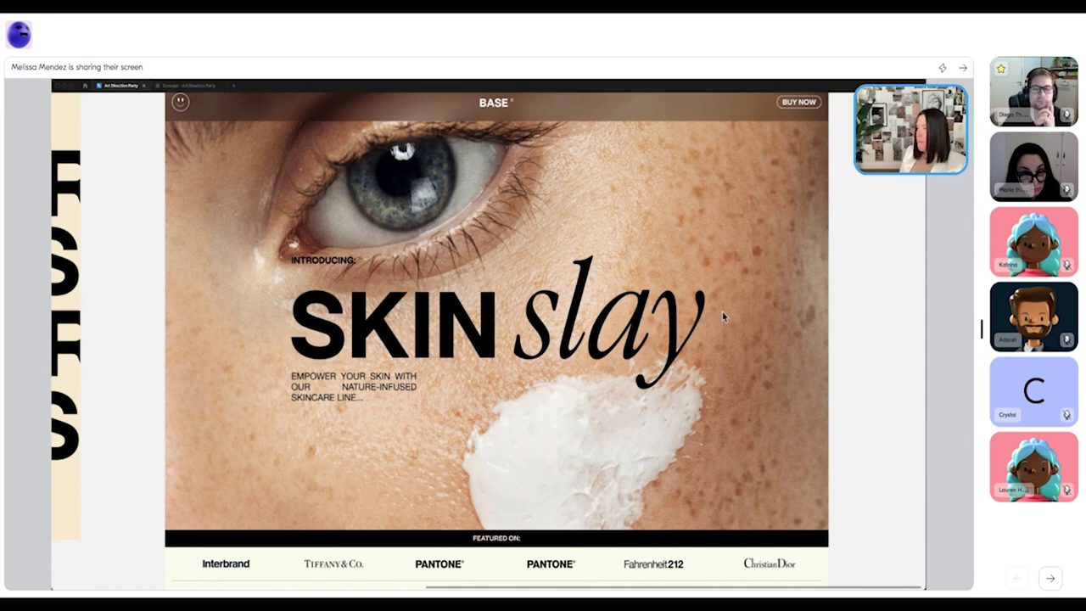
key(ctrl+backslash)
click(852, 287)
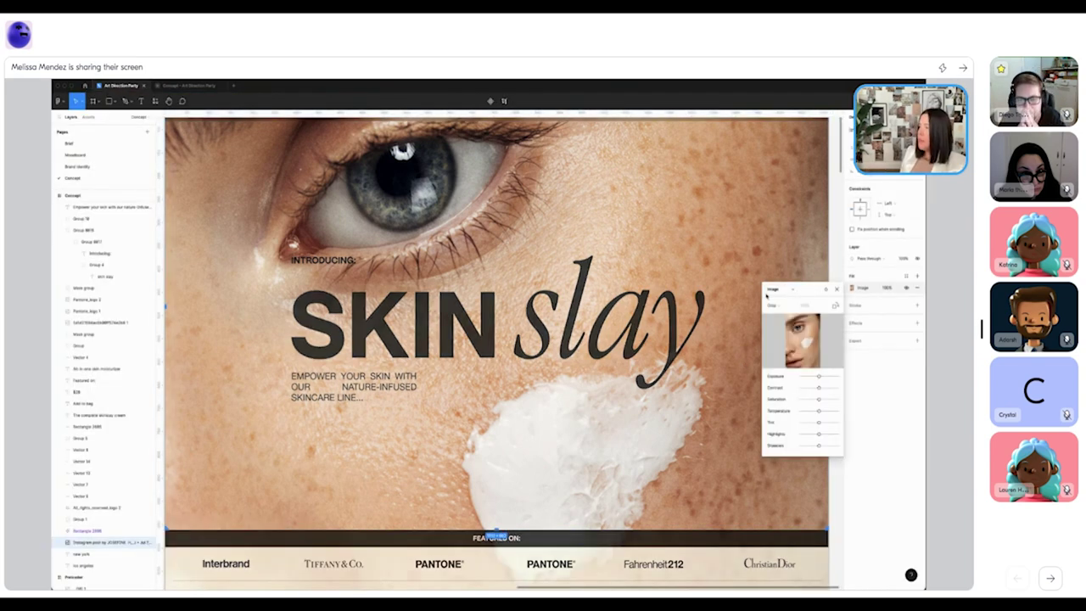
scroll(496, 339, up, 3)
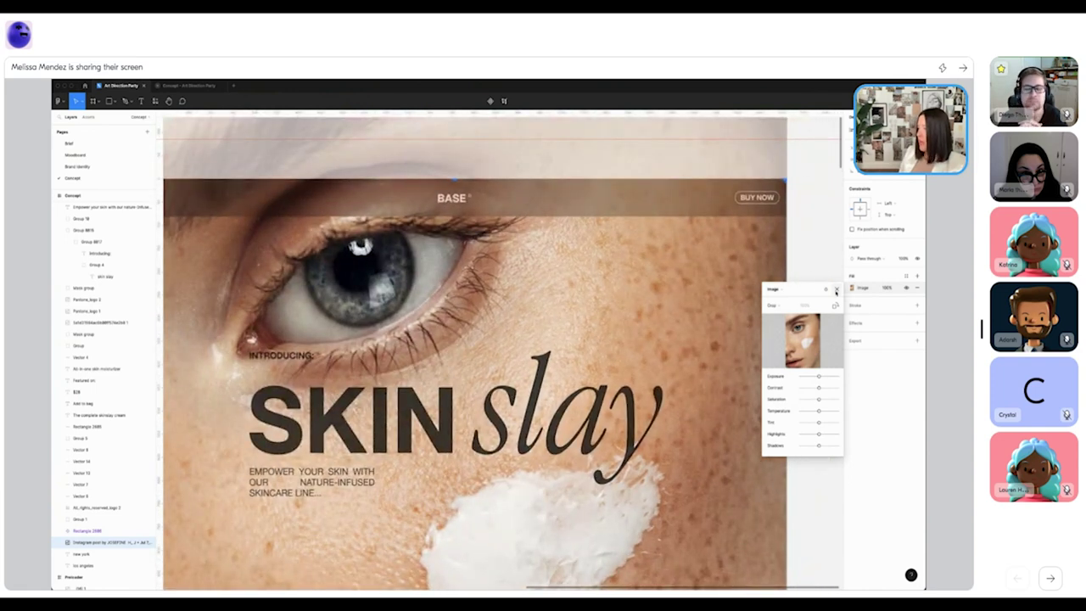
click(837, 291)
click(826, 290)
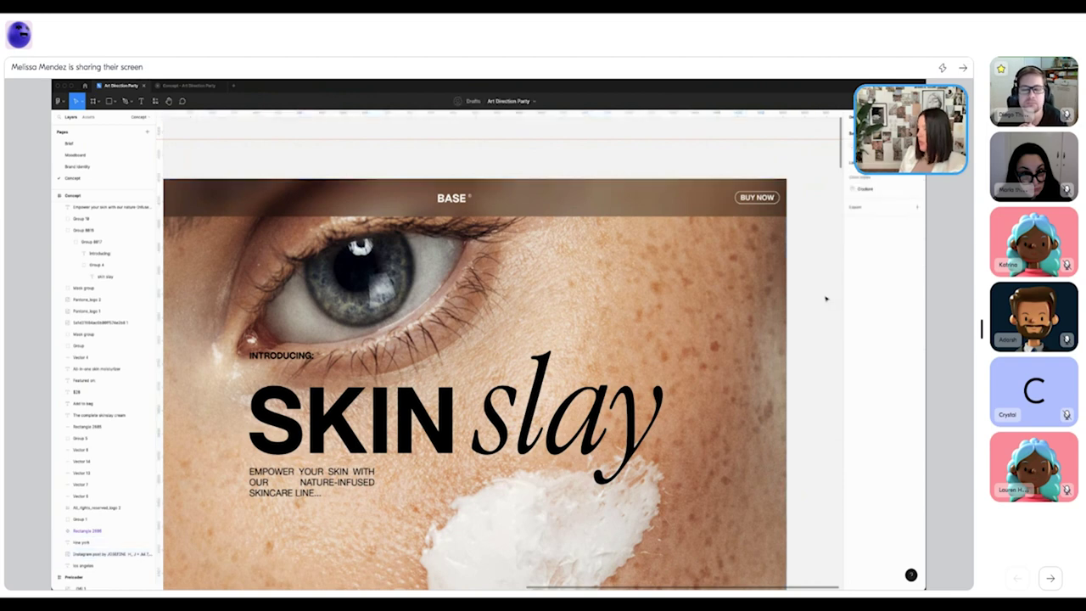
- Reopen the hero photo's crop and shift the photo slightly lower within its frame
scroll(826, 299, down, 3)
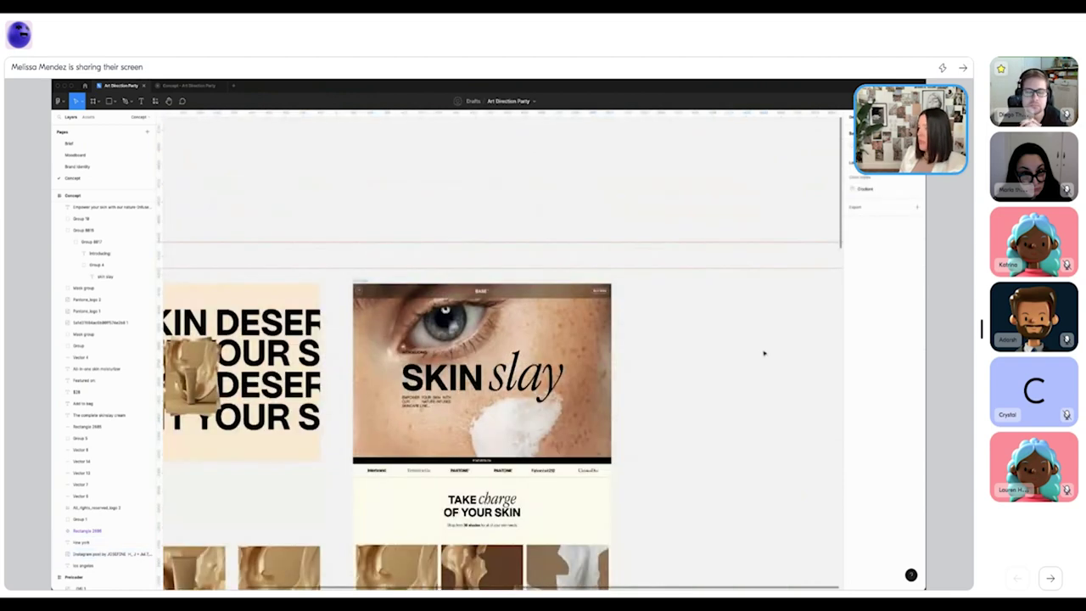
double_click(567, 325)
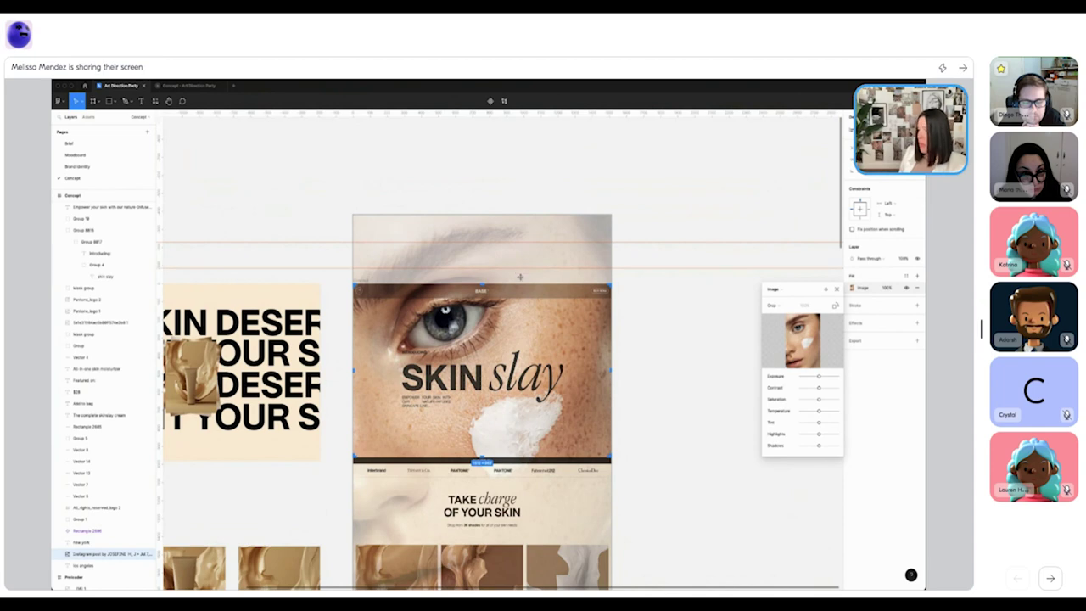
drag(520, 275, 583, 358)
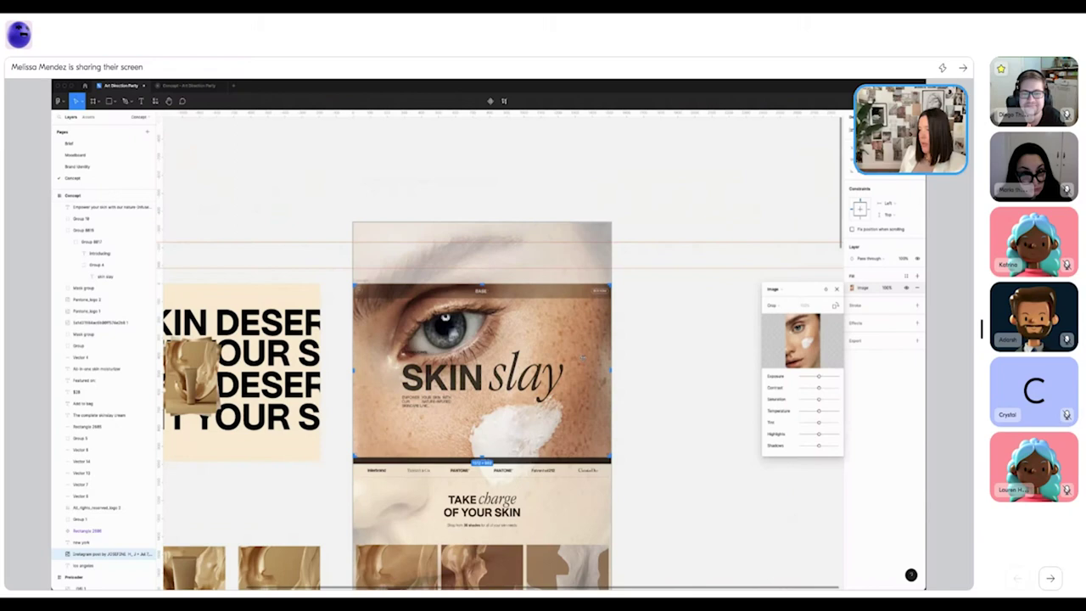
- Try enlarging and repositioning the hero photo within its crop so the cream sits behind the heading, and undo it
drag(626, 283, 556, 296)
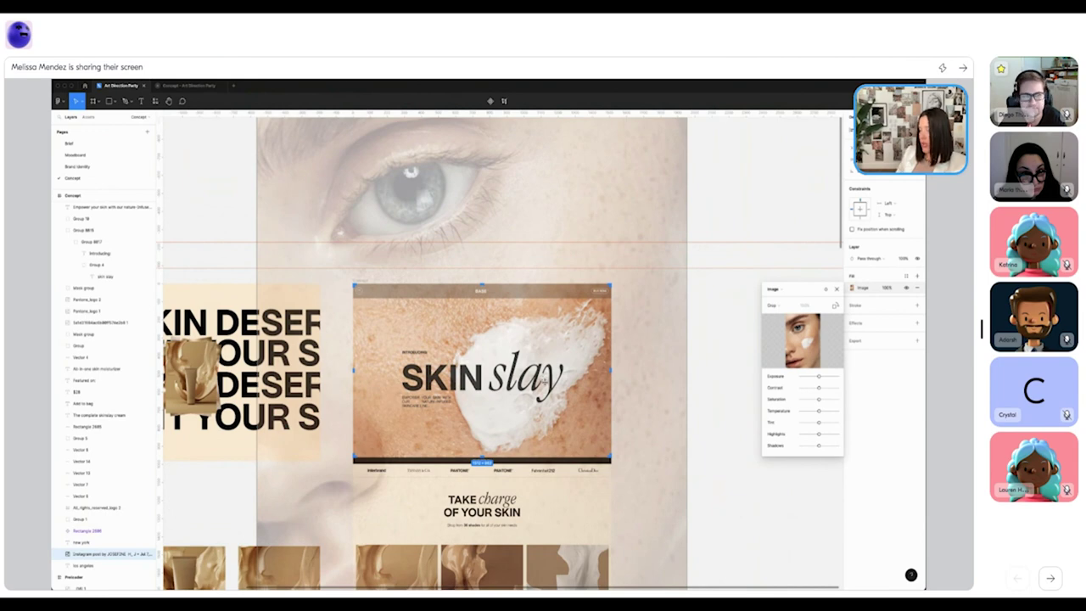
drag(544, 382, 641, 450)
key(ctrl+z)
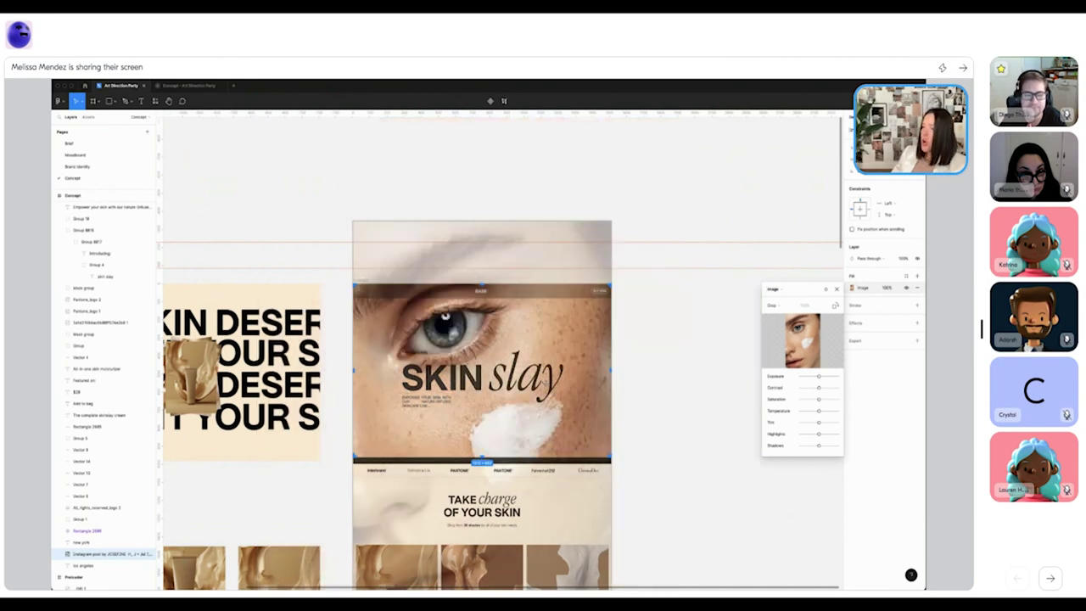
- Apply the hero photo's crop and close its image settings
key(Return)
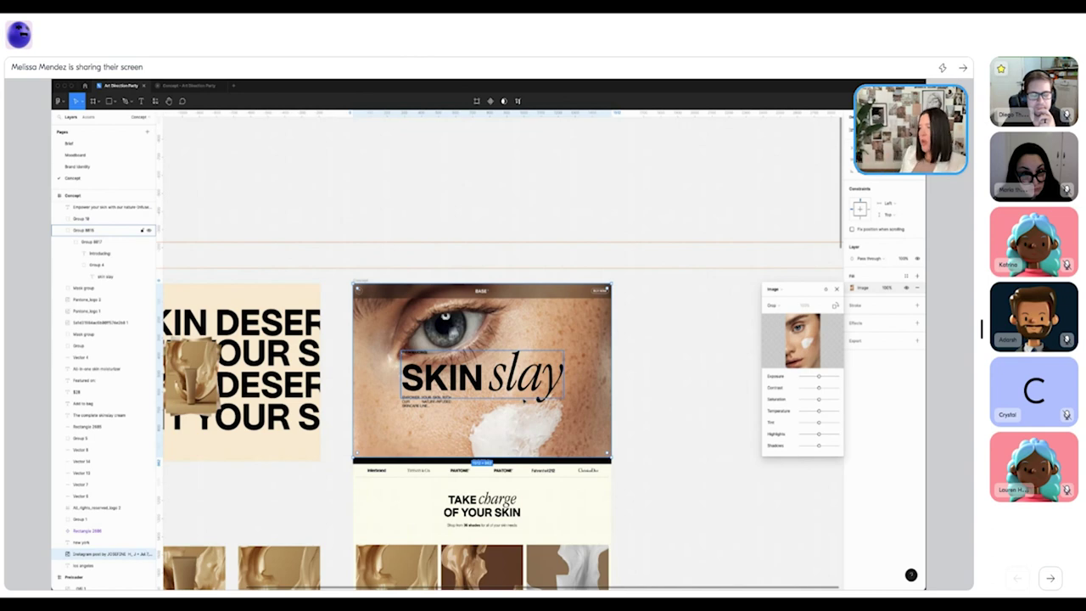
click(837, 290)
click(647, 501)
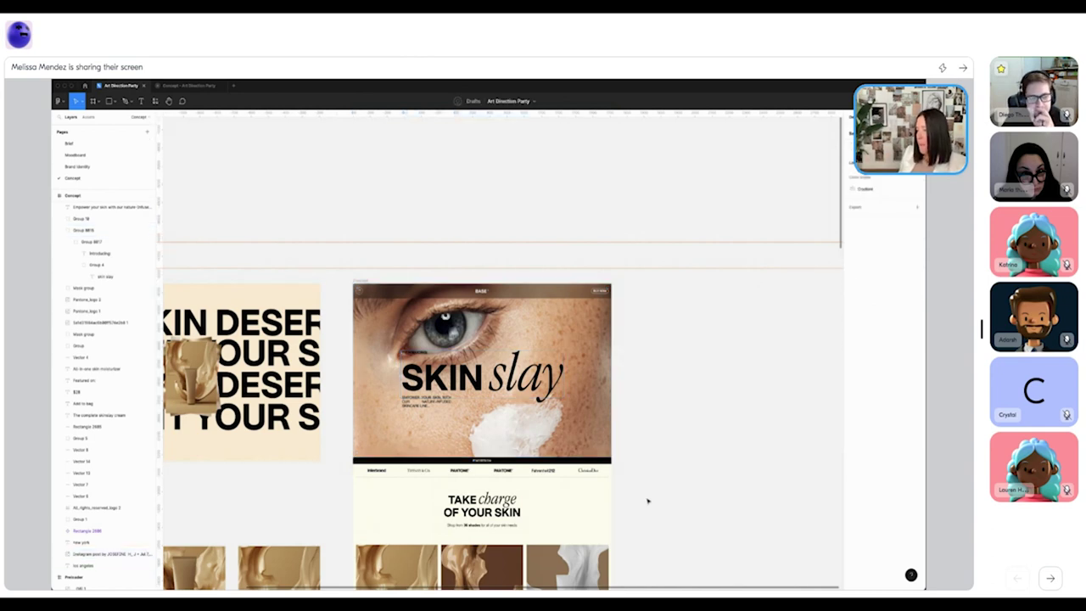
- Examine the hero and the TAKE charge OF YOUR SKIN product section up close, with the interface hidden
key(n)
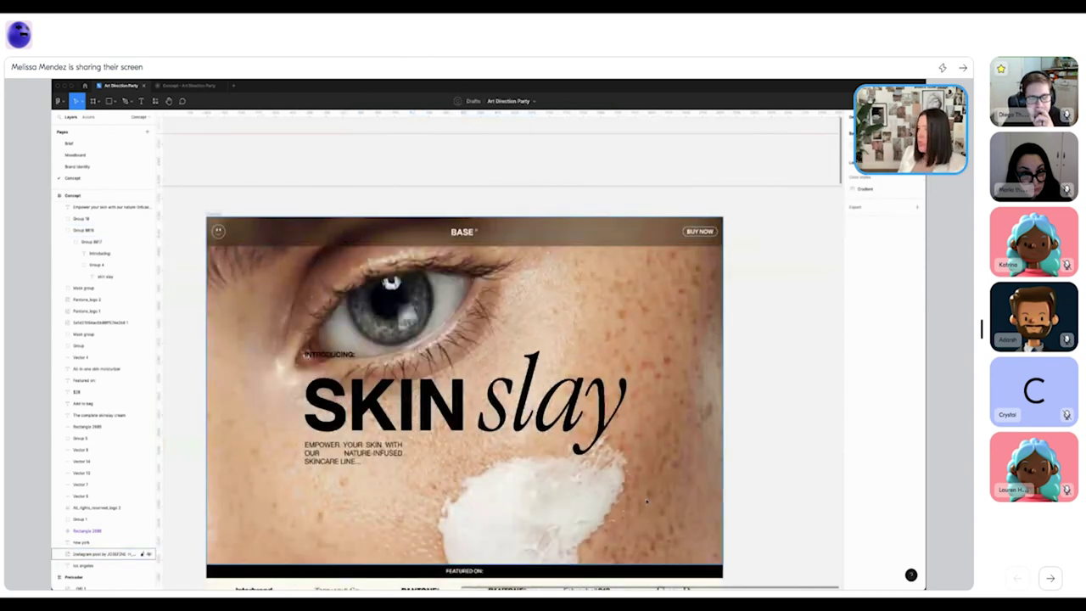
scroll(647, 502, down, 5)
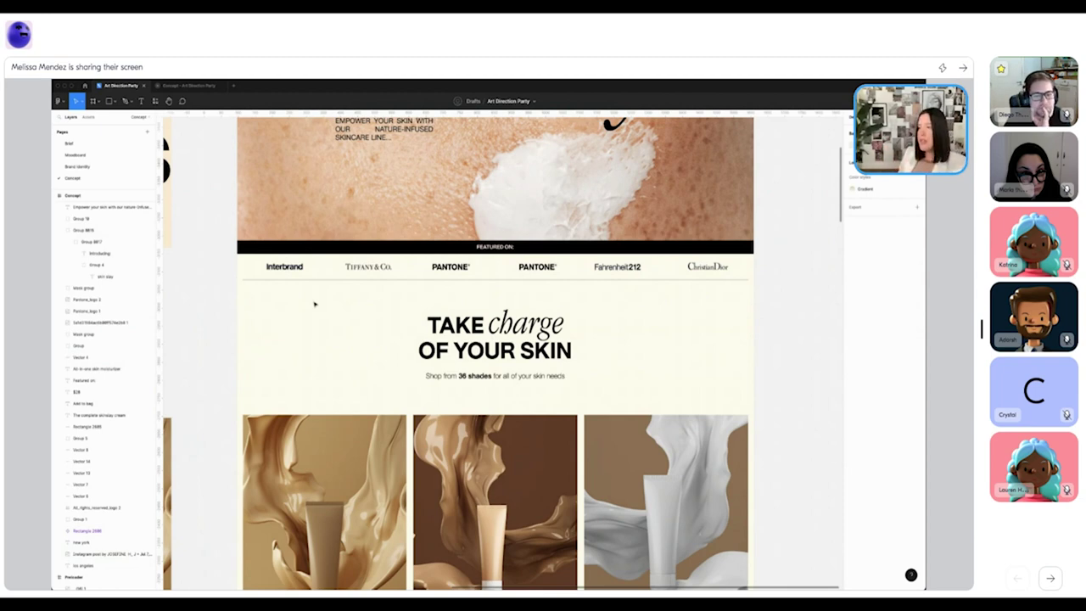
scroll(314, 303, up, 5)
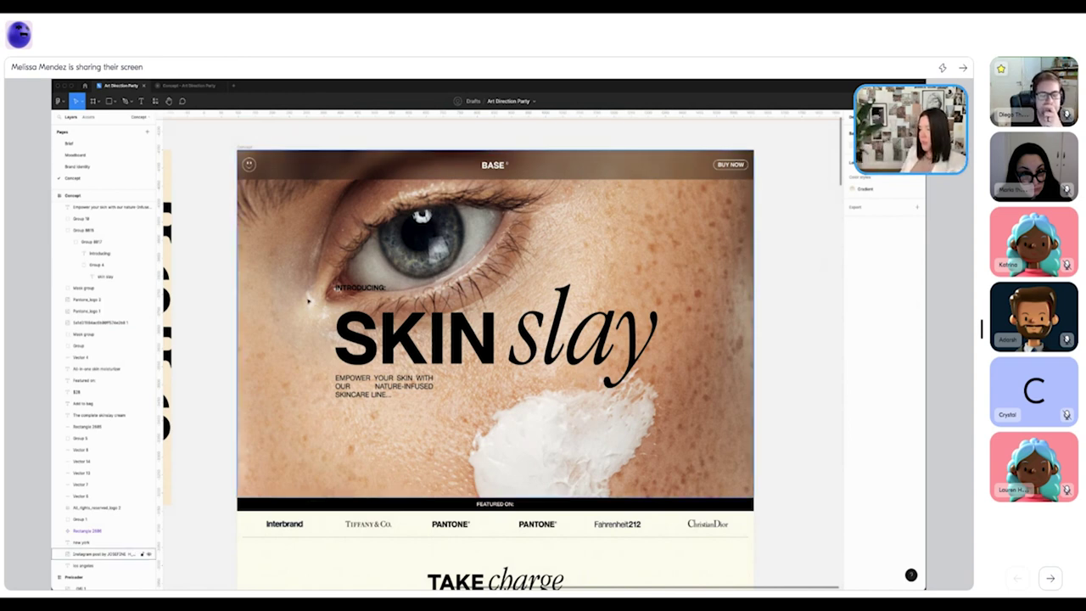
scroll(310, 301, down, 1)
scroll(308, 301, down, 8)
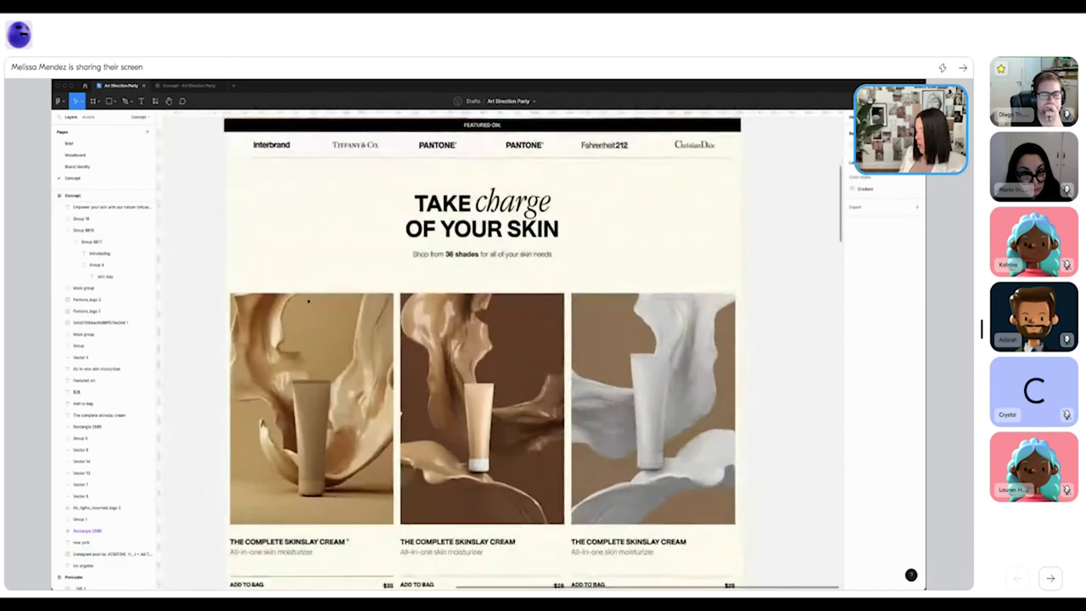
key(ctrl+backslash)
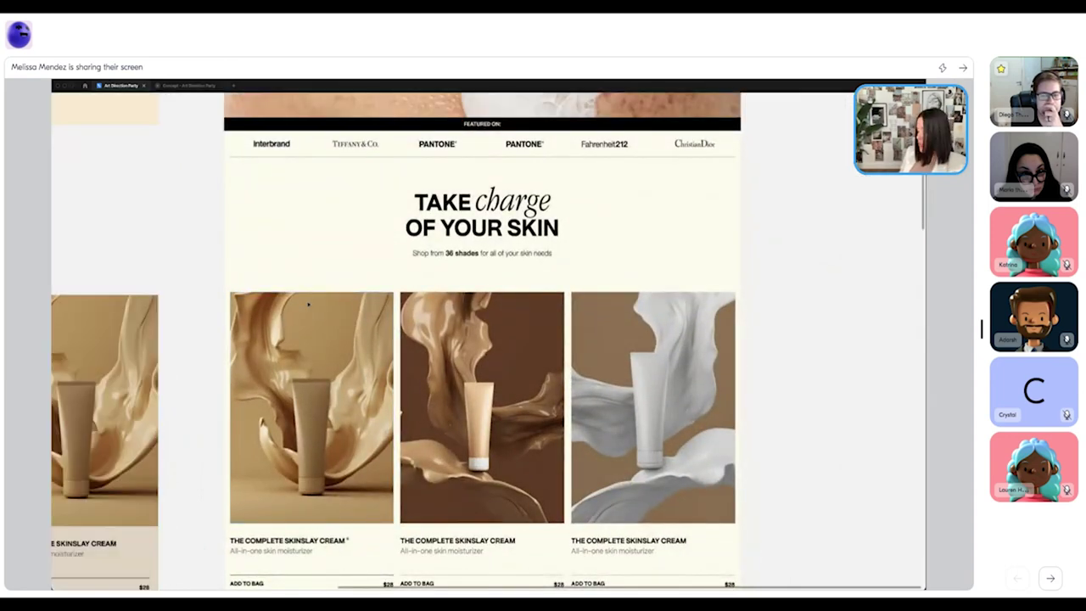
scroll(308, 303, up, 3)
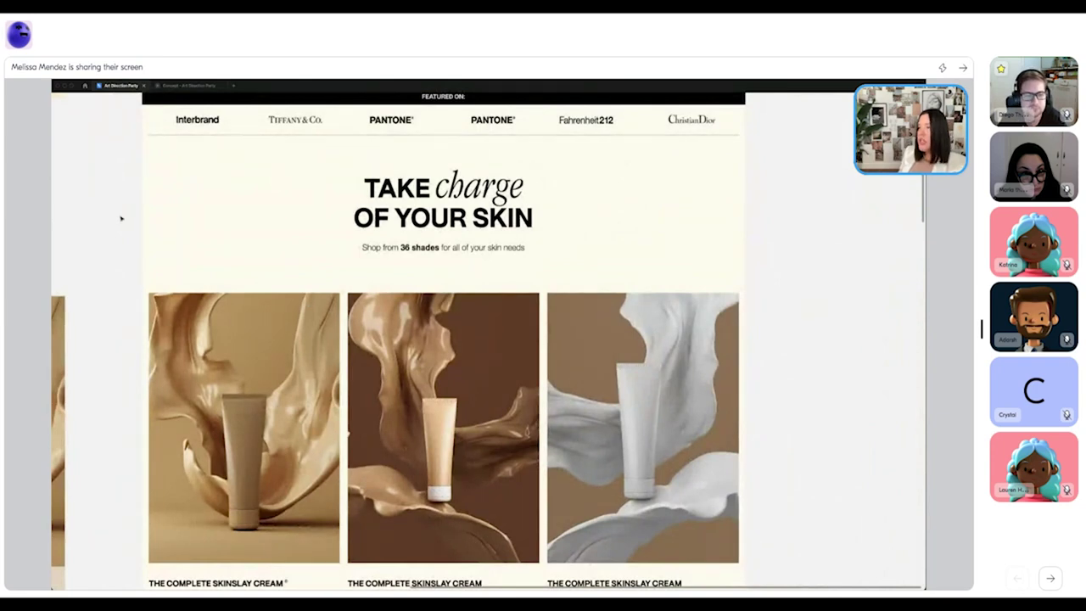
scroll(120, 218, down, 2)
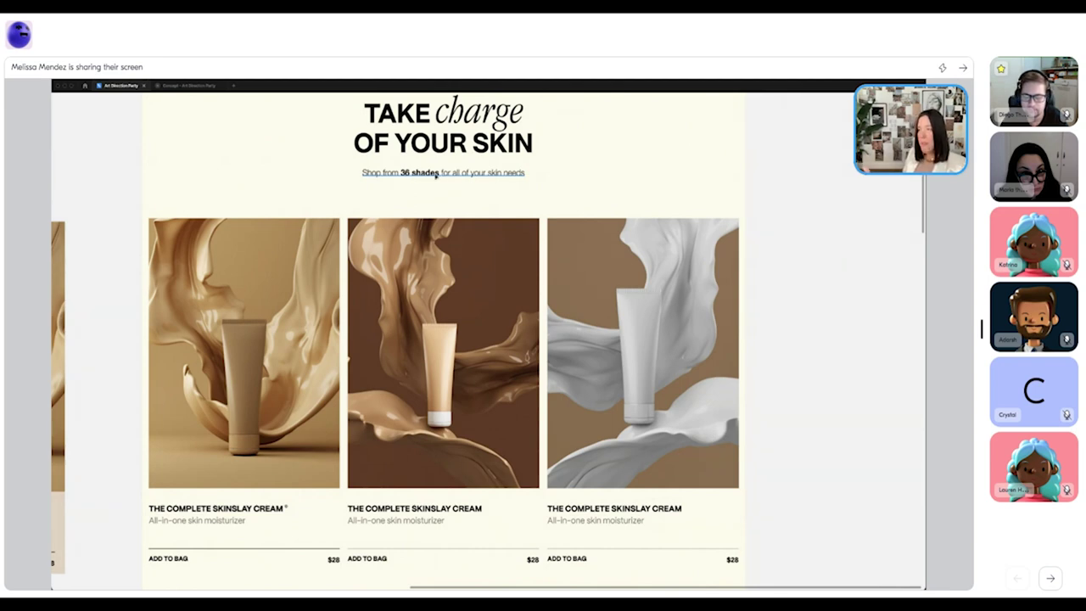
- Compare the product card variations beside the landing page, highlighting the white-label and beige-panel cards, with the cards used on the page
scroll(437, 174, left, 10)
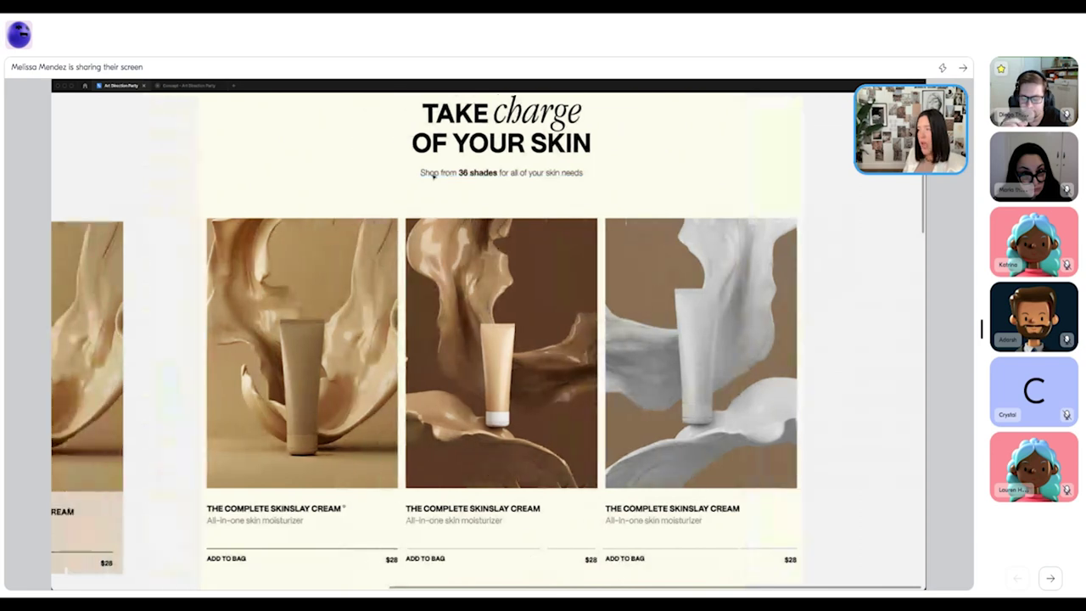
scroll(433, 177, left, 5)
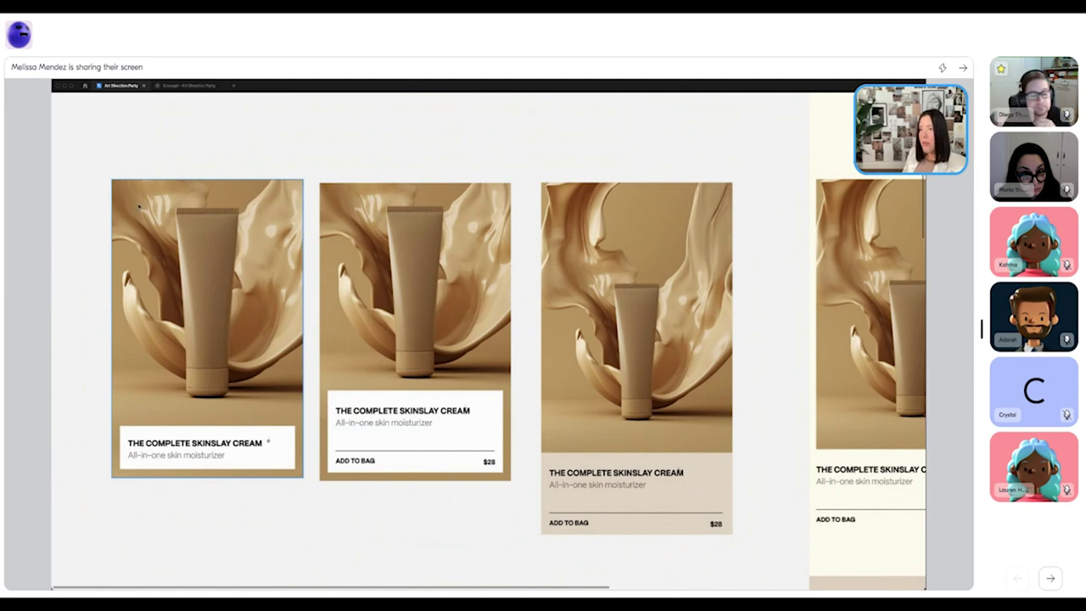
drag(79, 165, 179, 465)
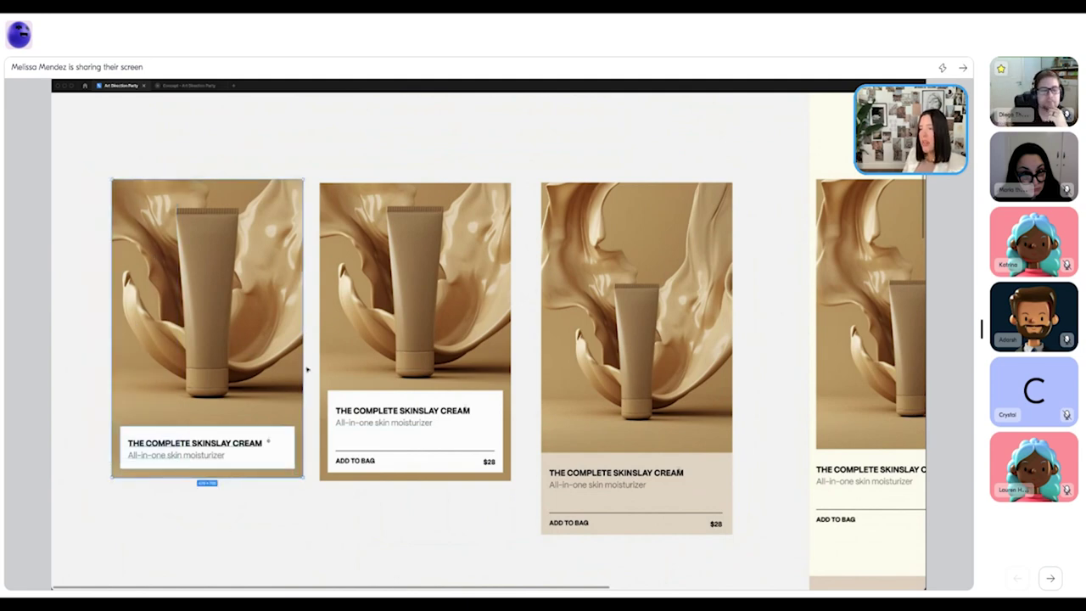
click(345, 164)
scroll(444, 289, right, 5)
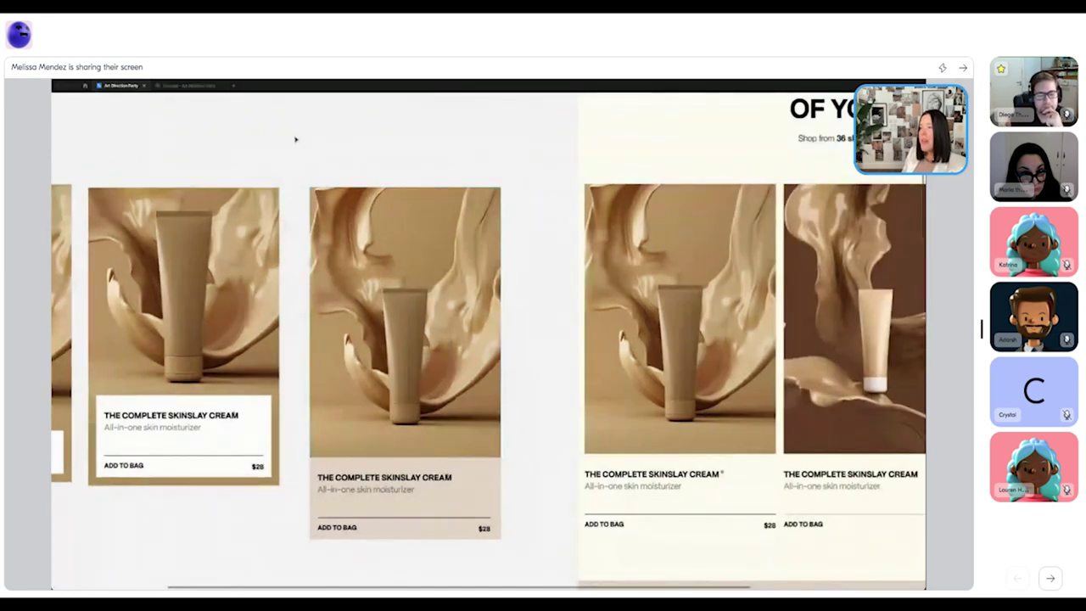
drag(314, 163, 533, 515)
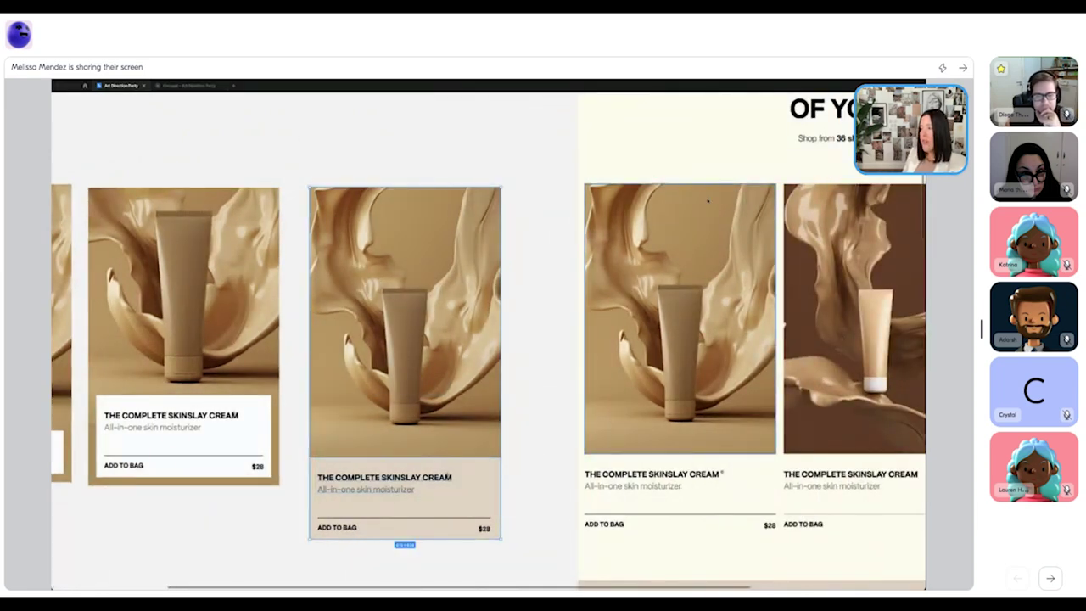
click(515, 362)
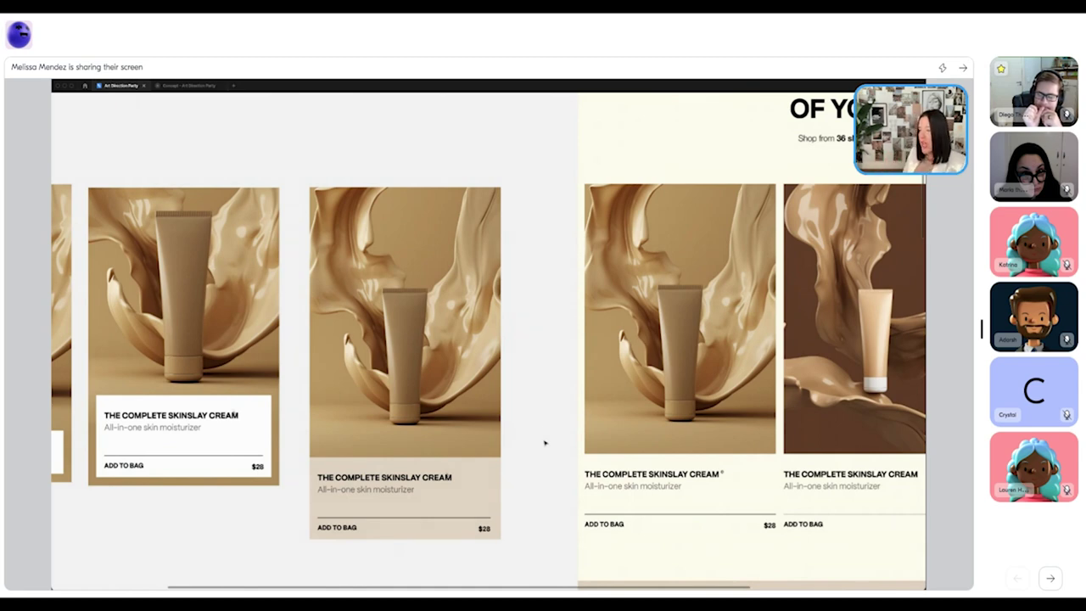
click(637, 222)
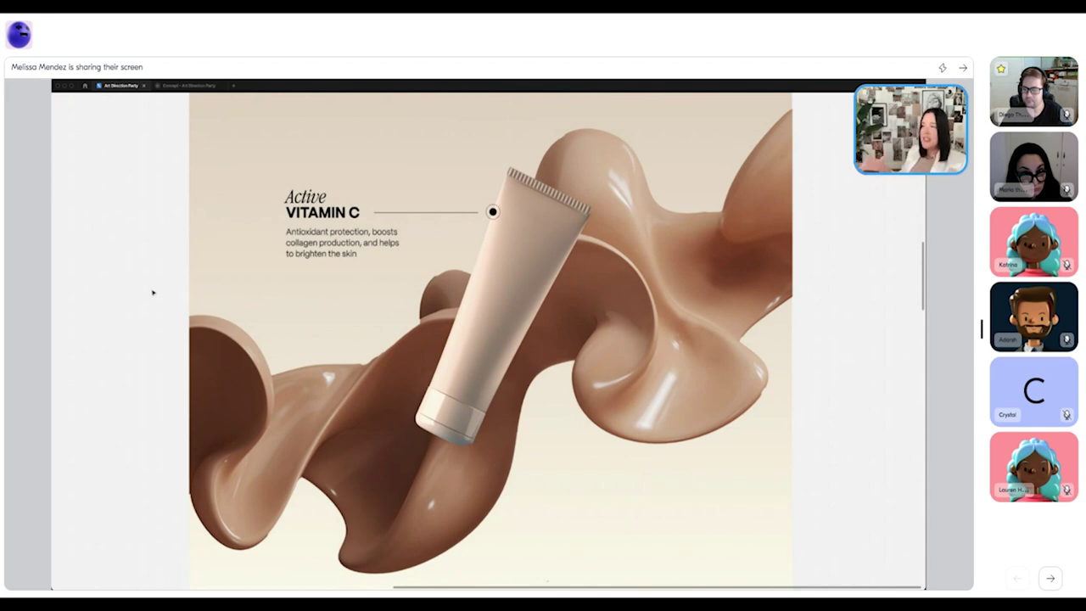
- Examine the layout from the Active VITAMIN C section through the alternating image rows around BEAUTY INSPIRED BY real LIFE
scroll(153, 293, down, 5)
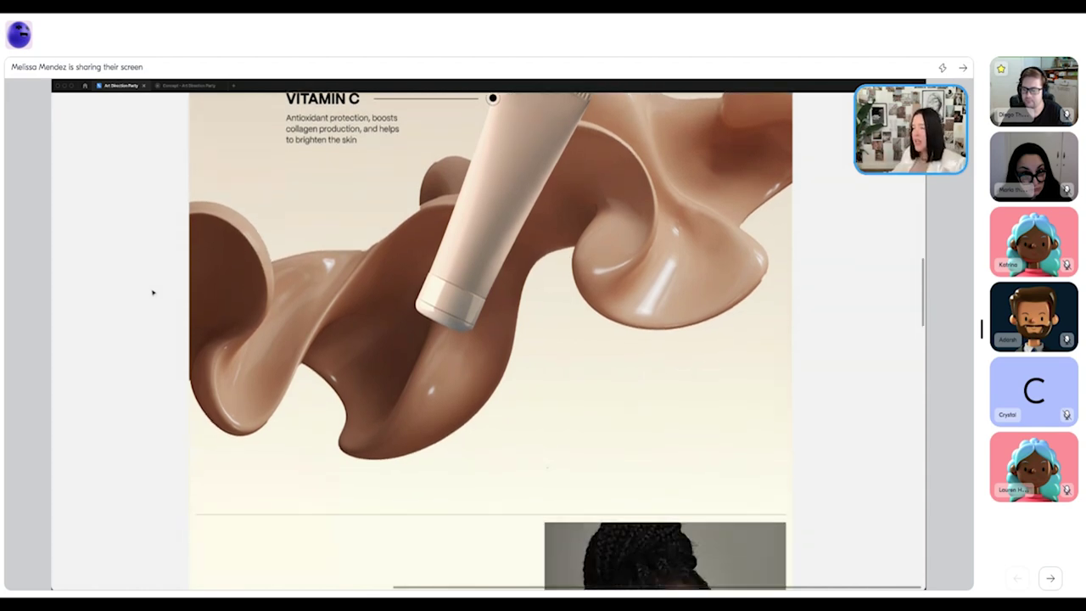
scroll(153, 292, down, 4)
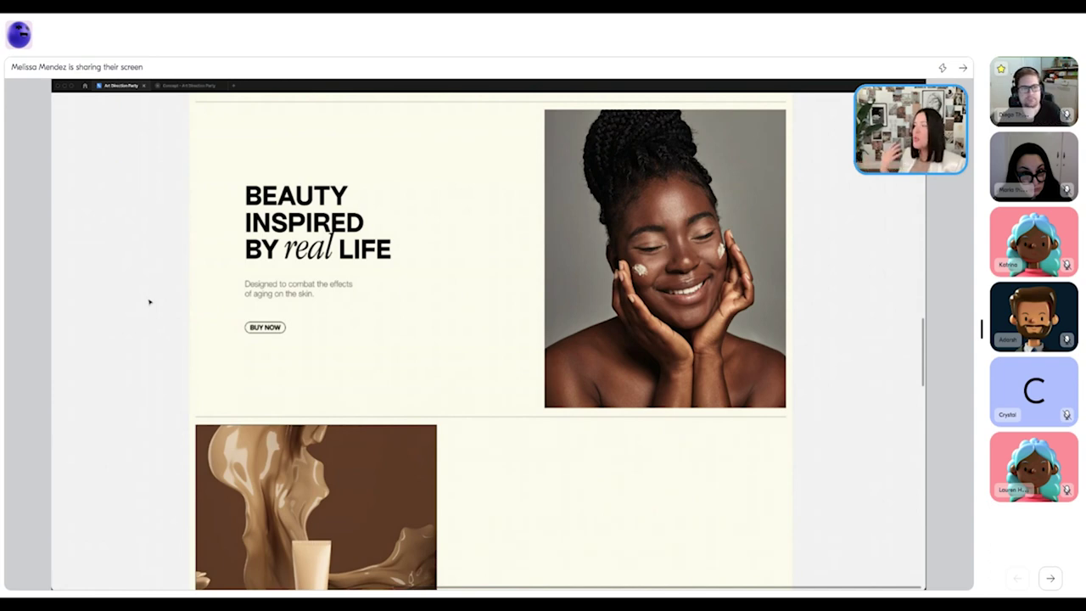
scroll(149, 301, down, 3)
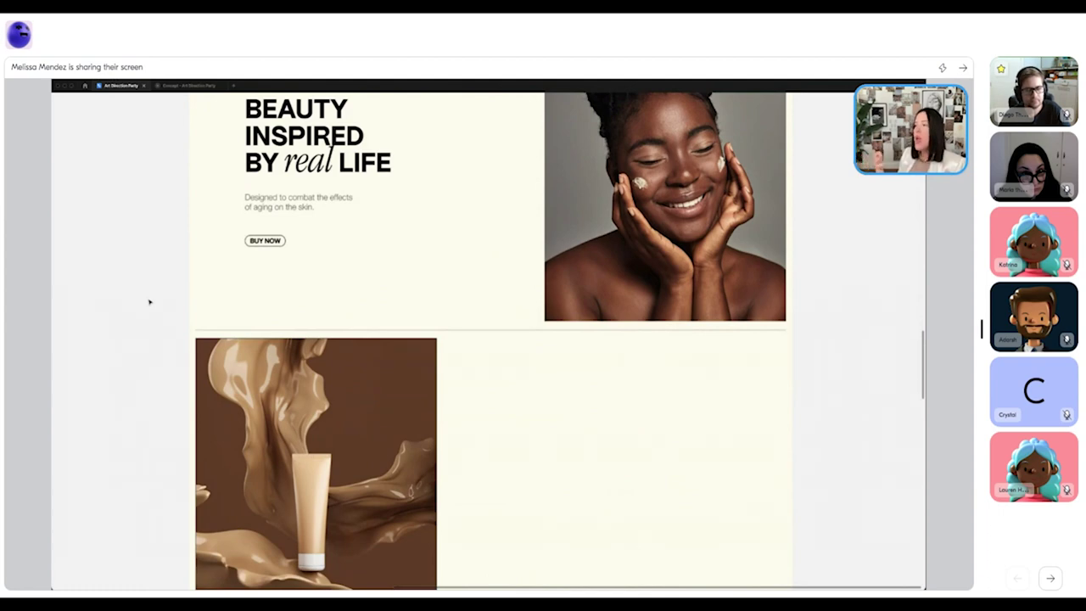
scroll(150, 301, down, 2)
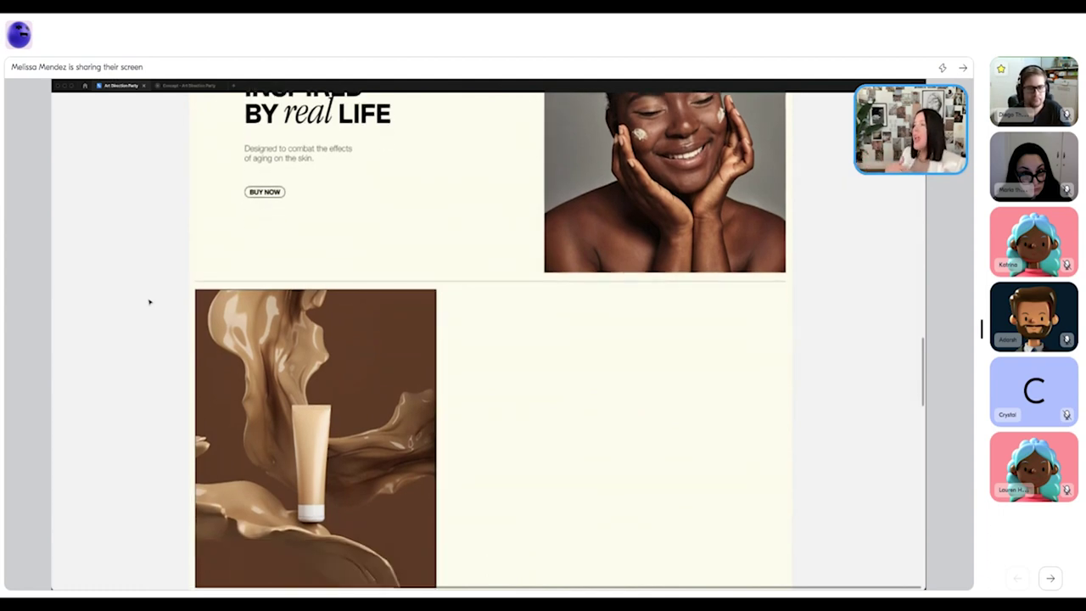
scroll(149, 301, down, 5)
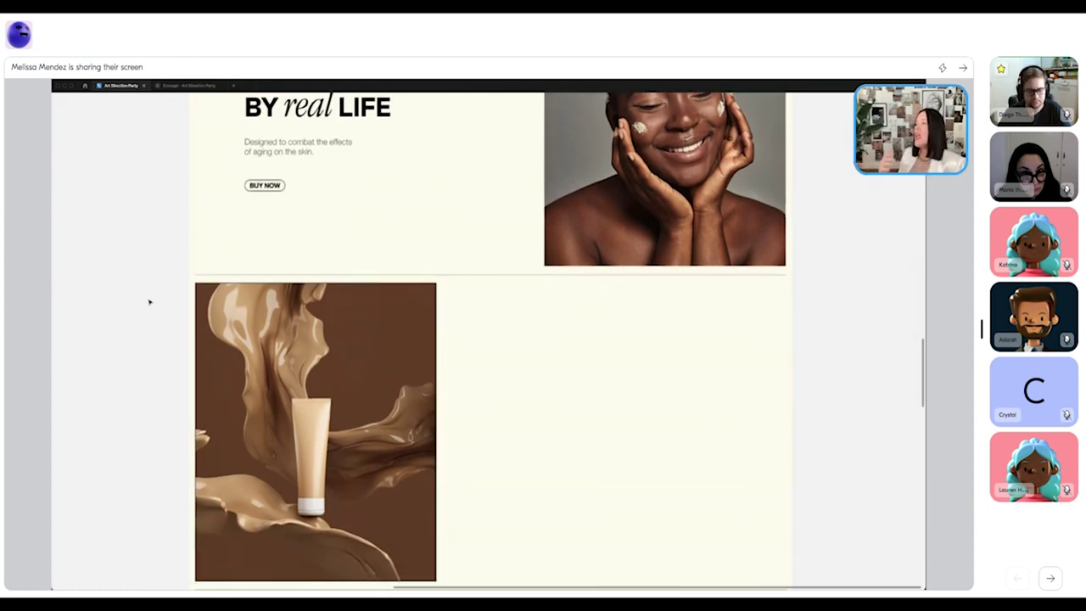
scroll(150, 302, down, 10)
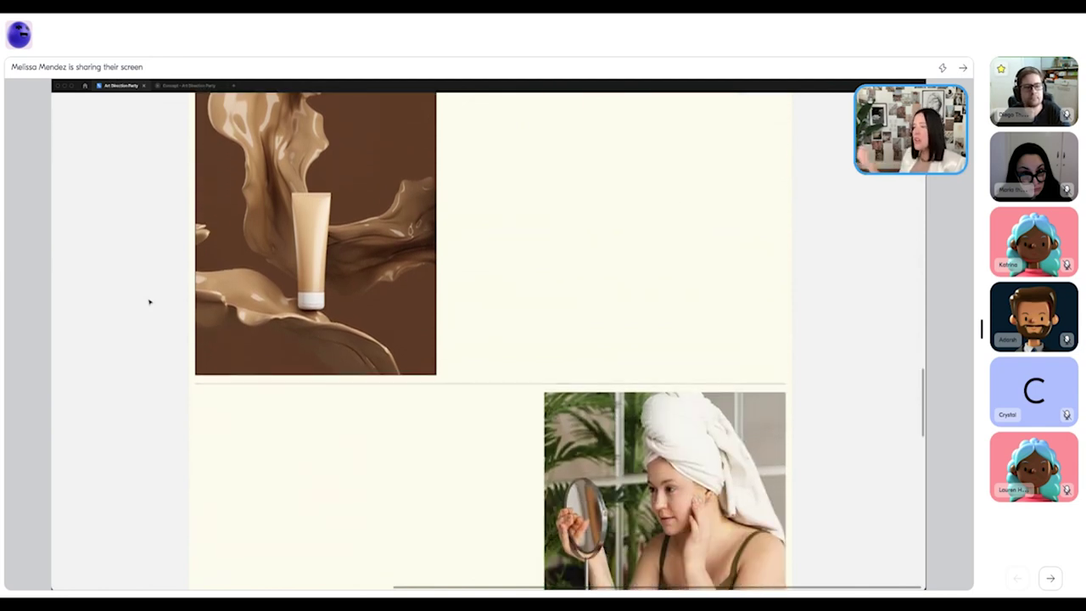
scroll(149, 301, up, 20)
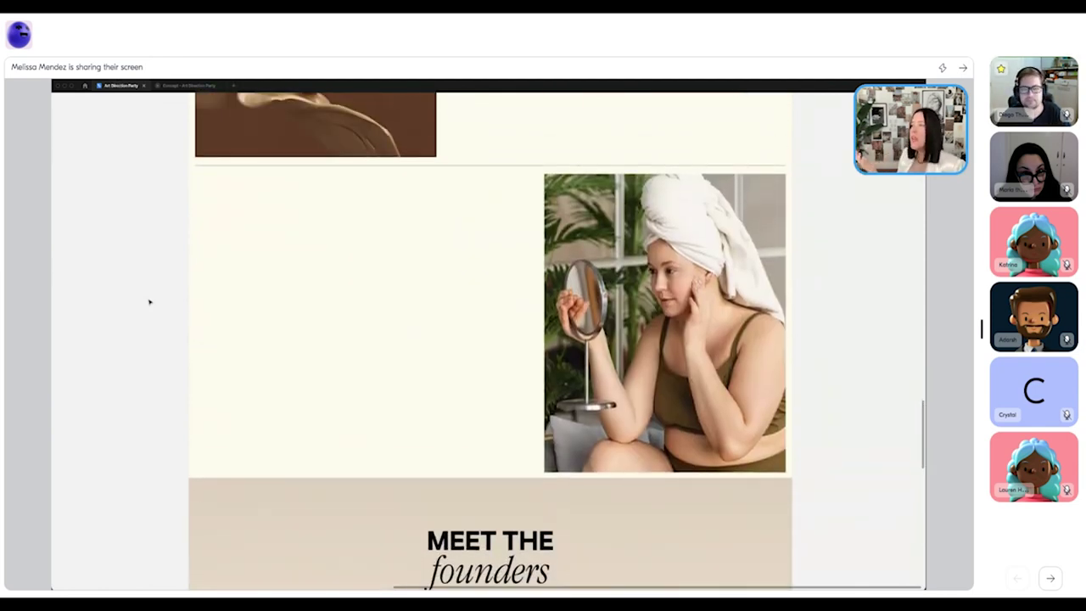
scroll(149, 301, down, 7)
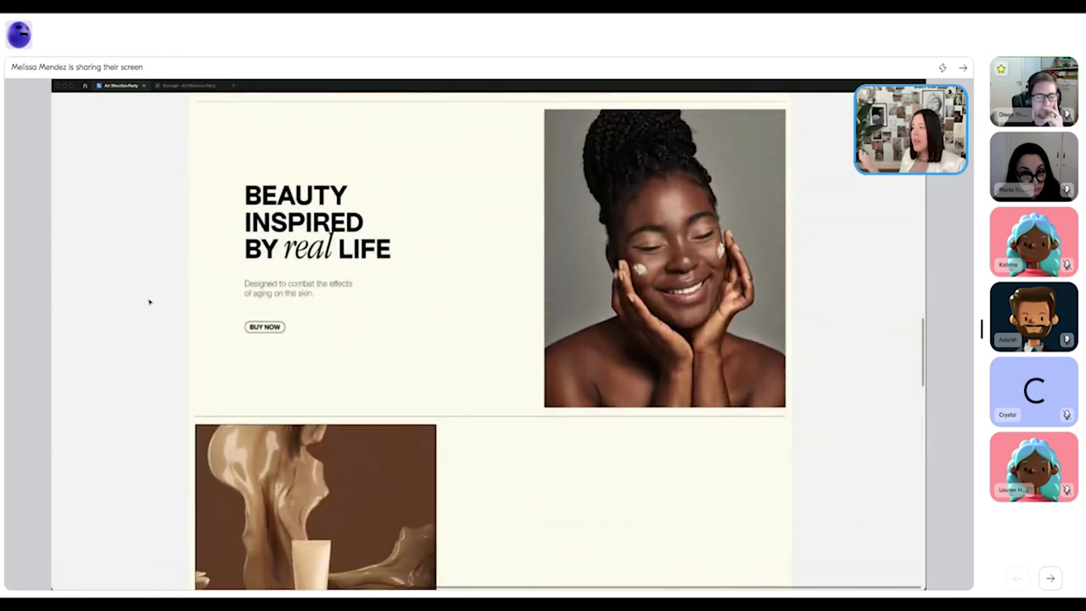
- Return to the hero and review the page's rhythm from there through the product cards to the Active VITAMIN C section
scroll(150, 302, up, 20)
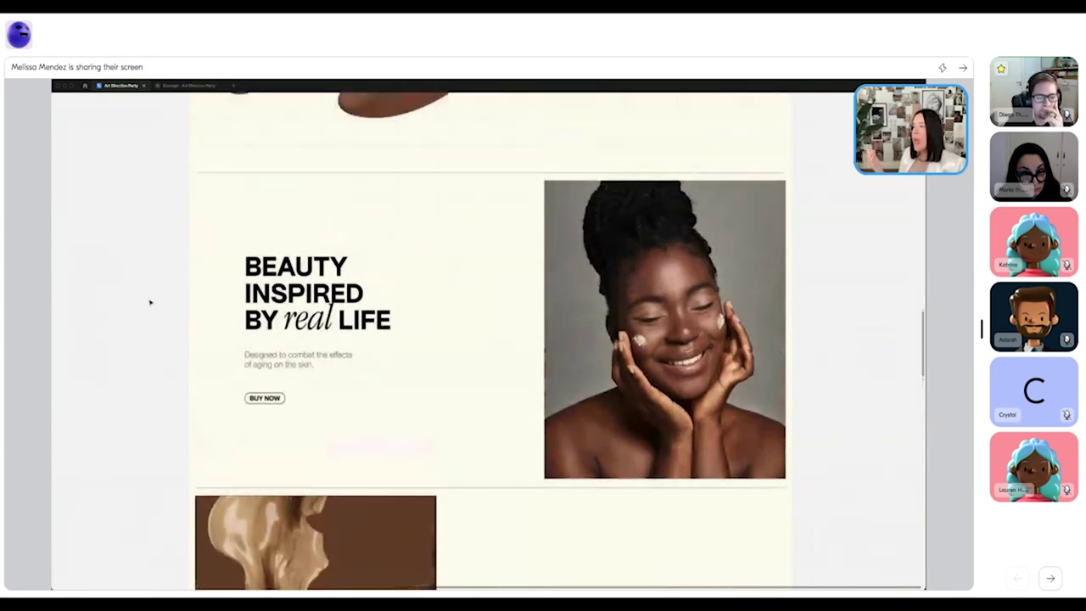
scroll(149, 301, up, 6)
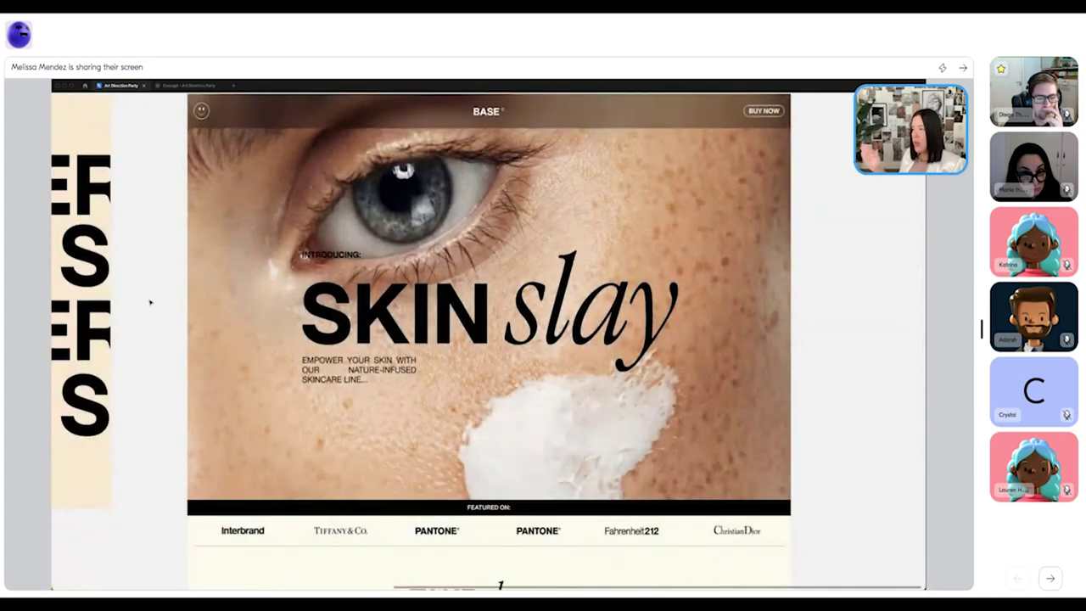
scroll(149, 301, down, 6)
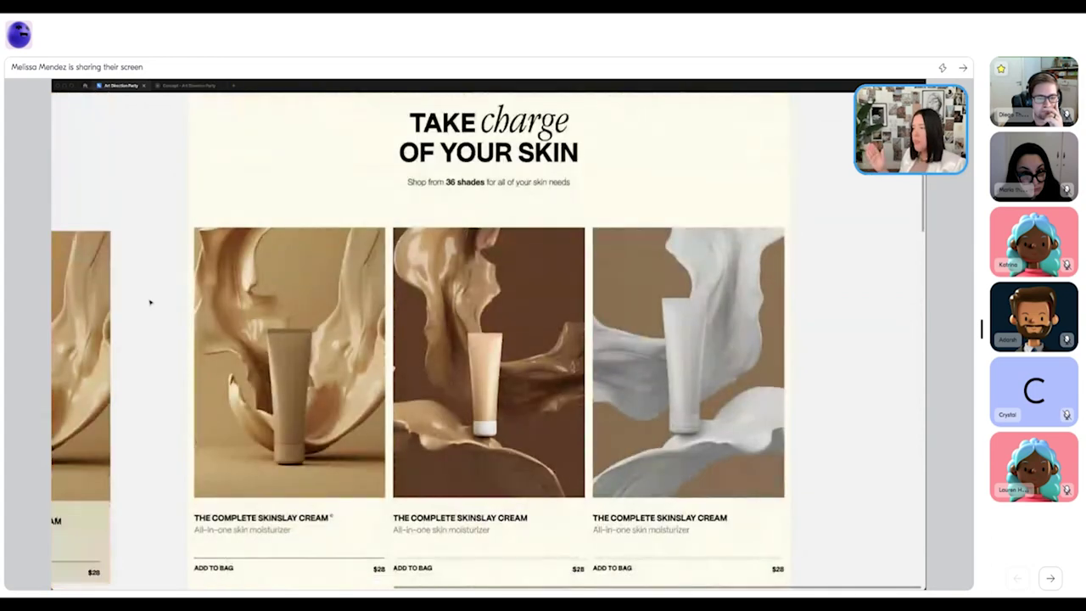
scroll(149, 302, down, 5)
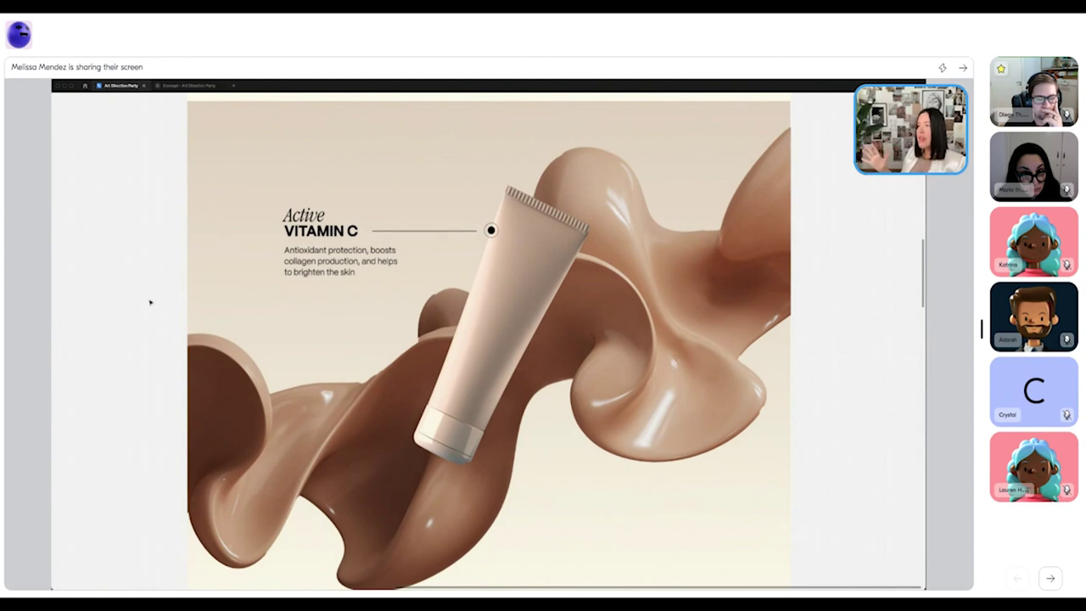
scroll(150, 301, down, 5)
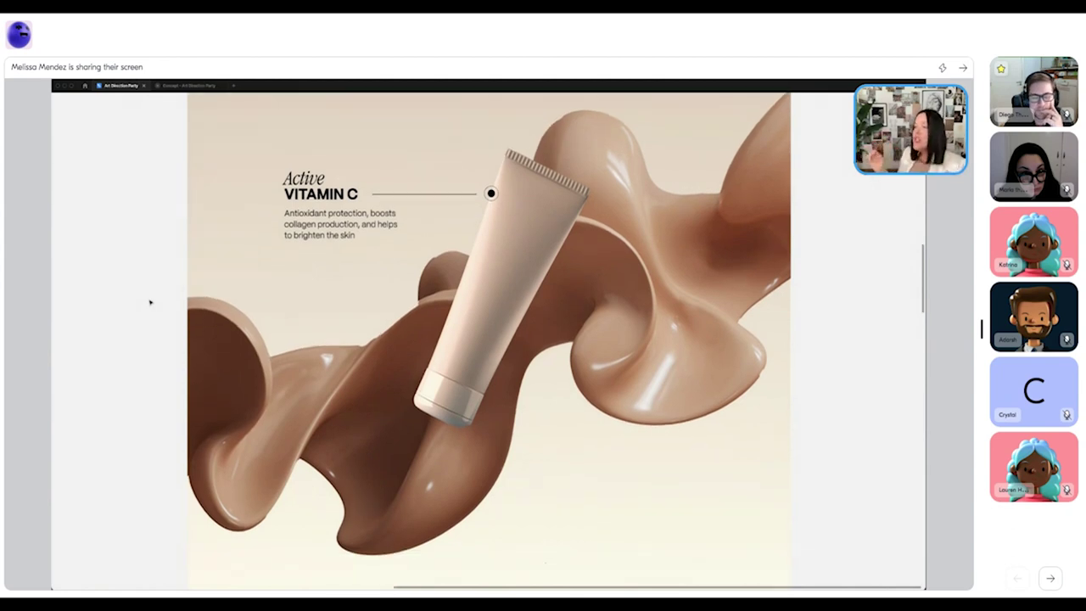
scroll(150, 301, down, 2)
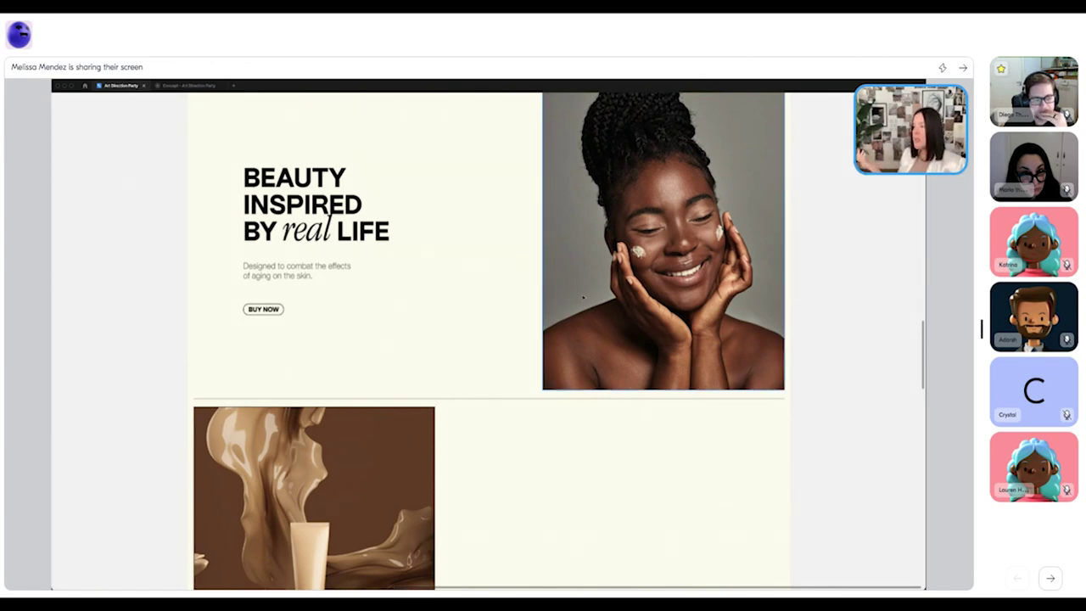
- Review the lower page from the alternating image rows through the MEET THE founders section to the BASE footer
scroll(583, 297, down, 5)
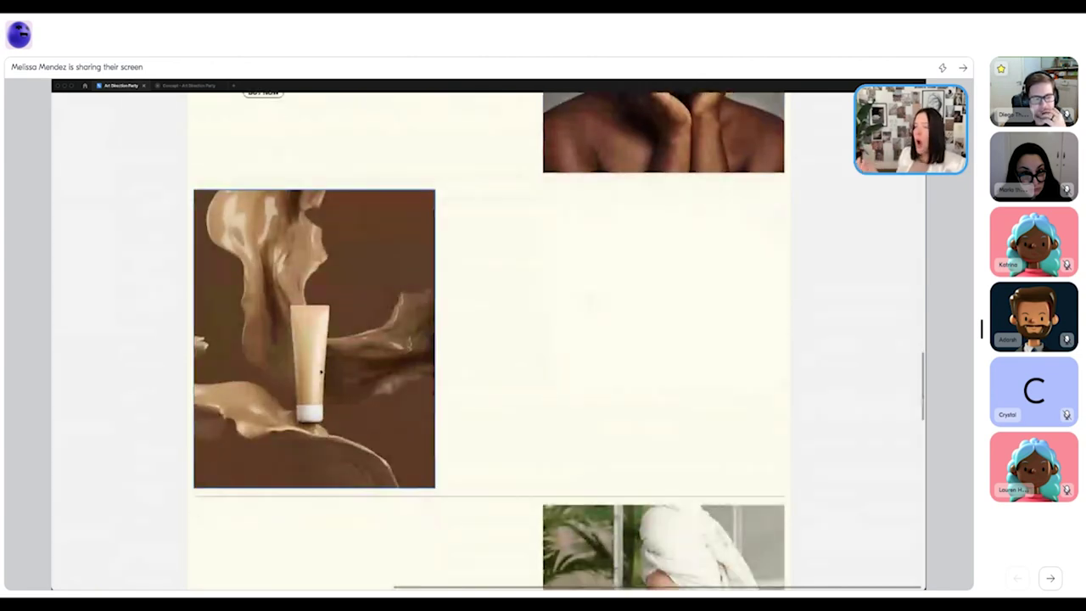
scroll(321, 371, down, 4)
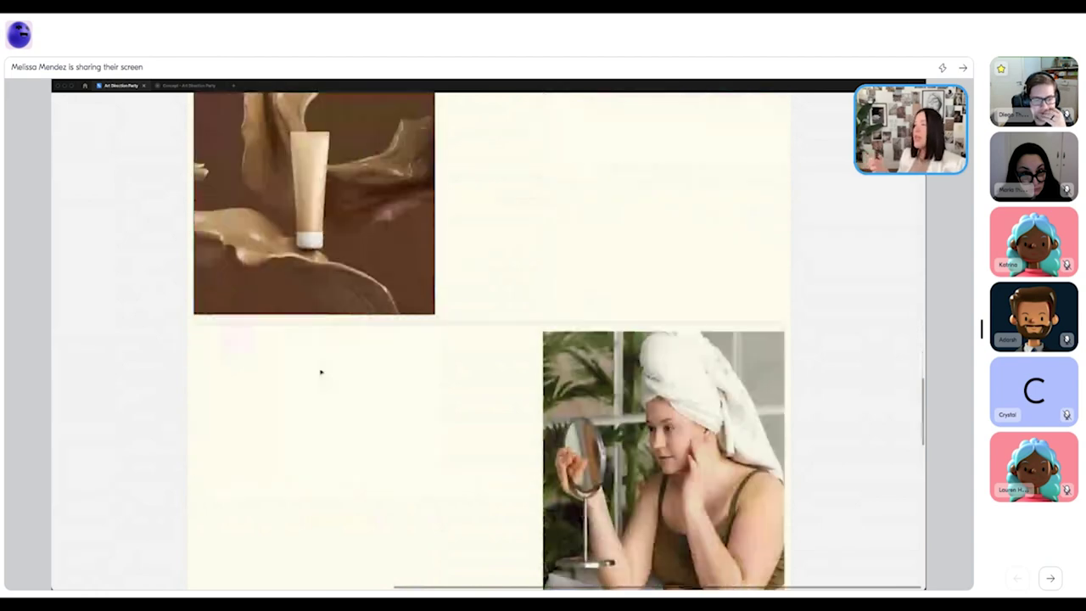
scroll(321, 371, down, 3)
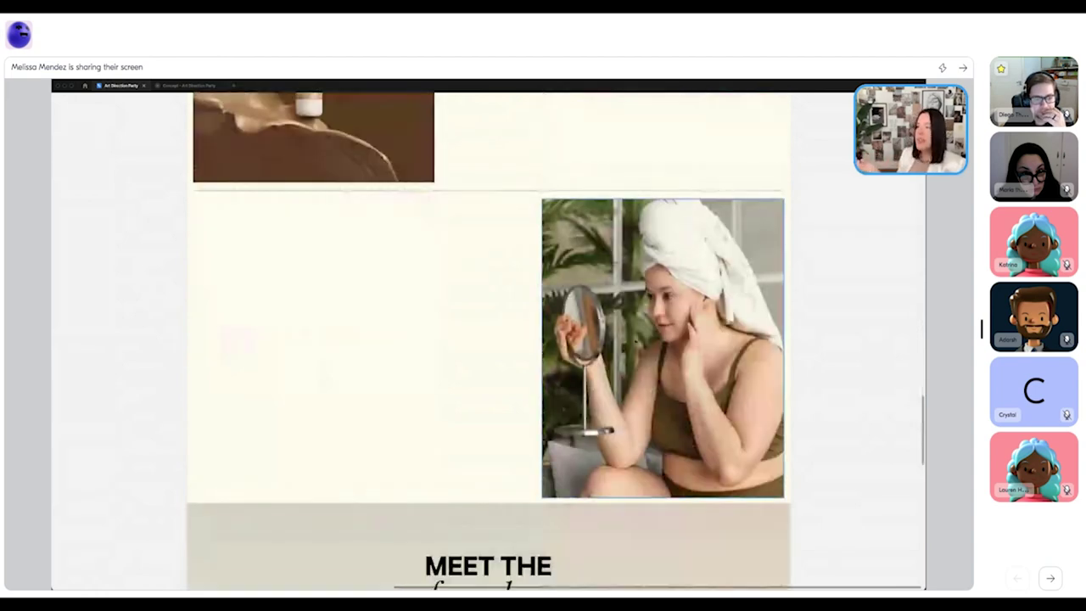
scroll(489, 340, down, 1)
scroll(636, 340, down, 5)
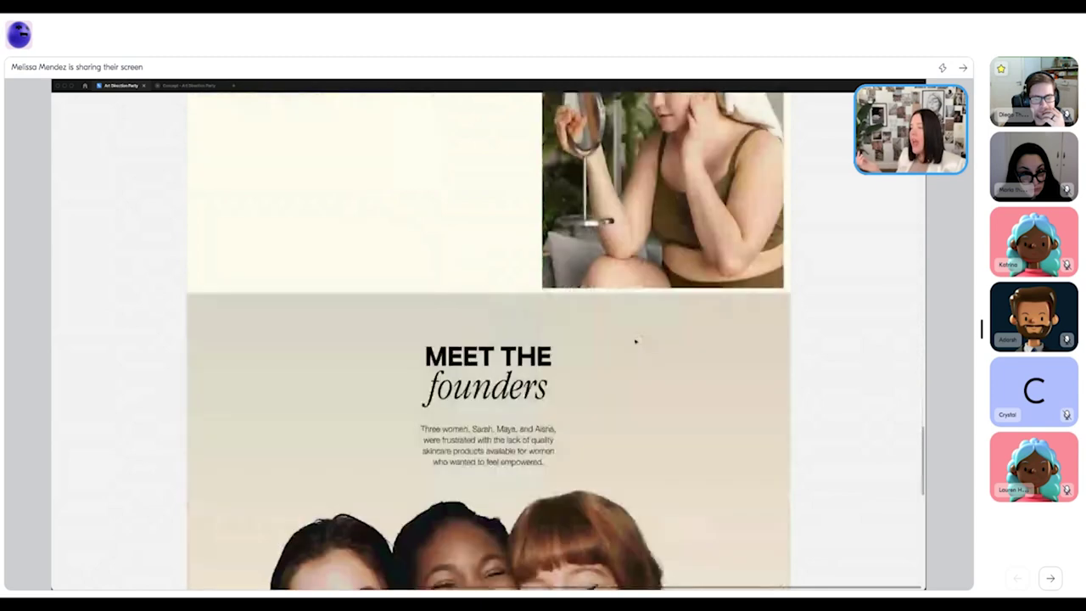
scroll(636, 340, down, 5)
scroll(636, 341, down, 1)
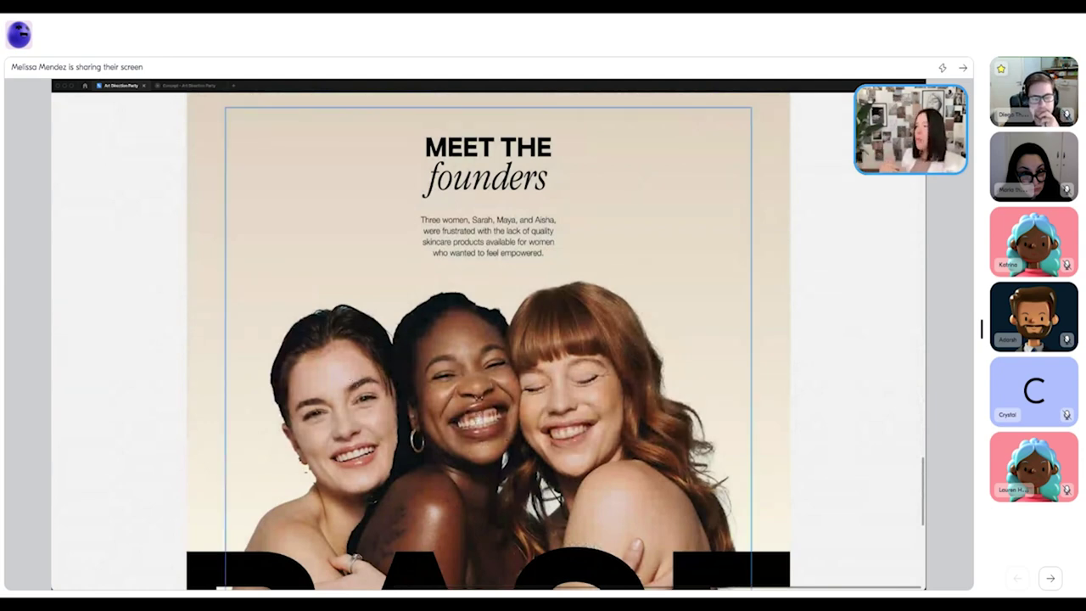
scroll(848, 409, down, 5)
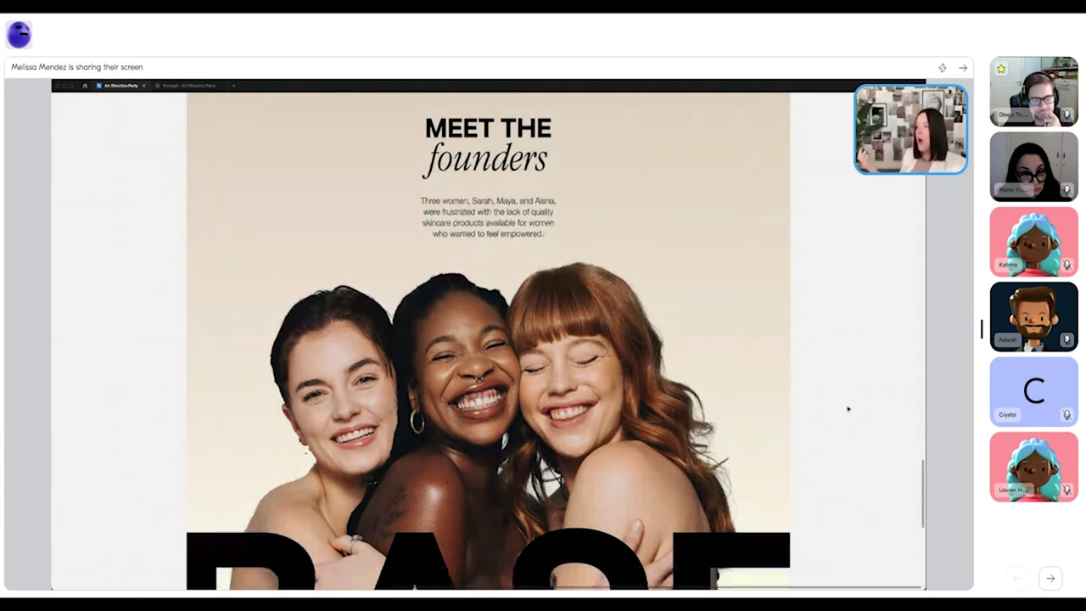
scroll(847, 409, down, 2)
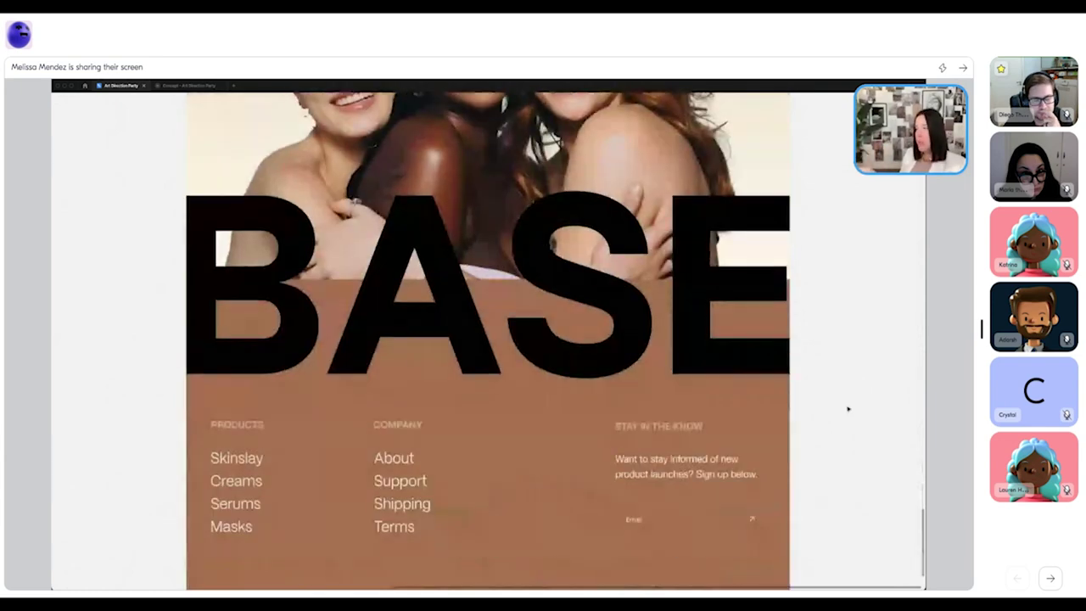
- Examine the BASE footer closely, from the oversized wordmark through the link columns and newsletter sign-up to the copyright line and social icons
scroll(847, 409, down, 1)
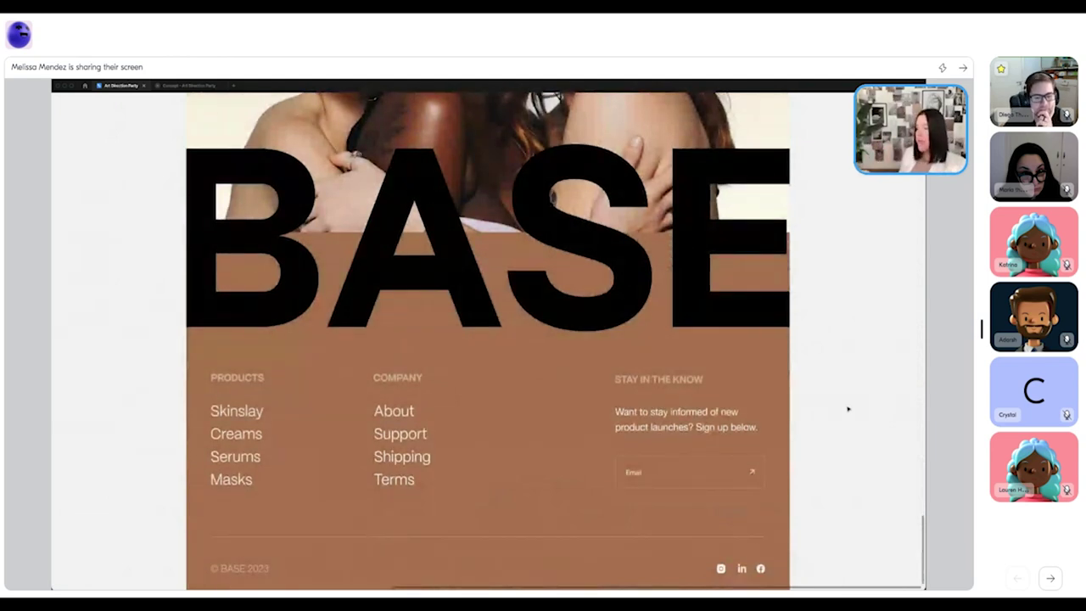
scroll(848, 409, down, 1)
scroll(848, 409, down, 3)
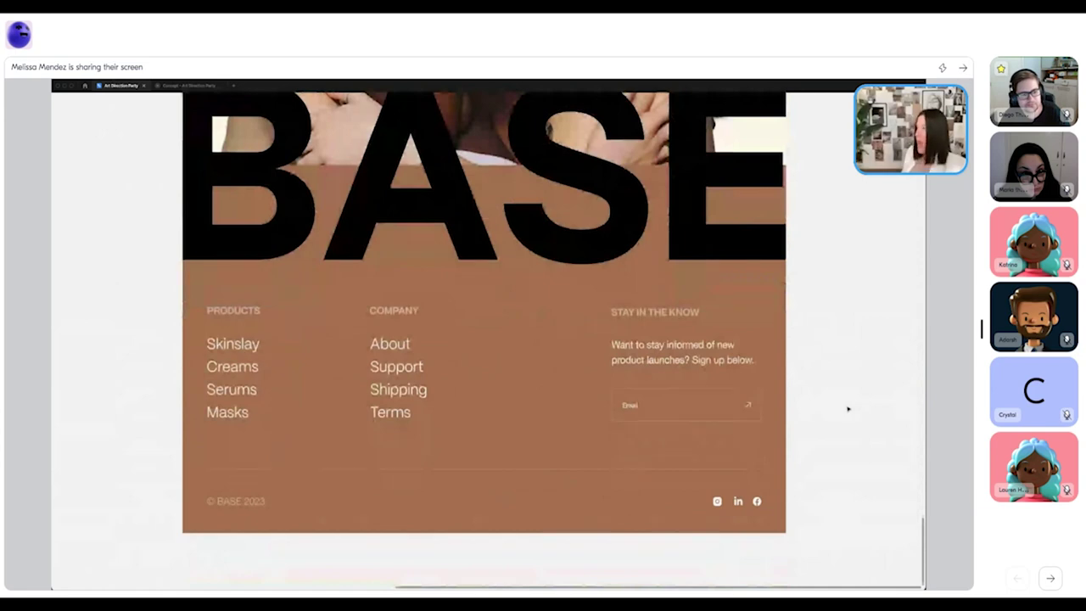
key(ctrl+plus)
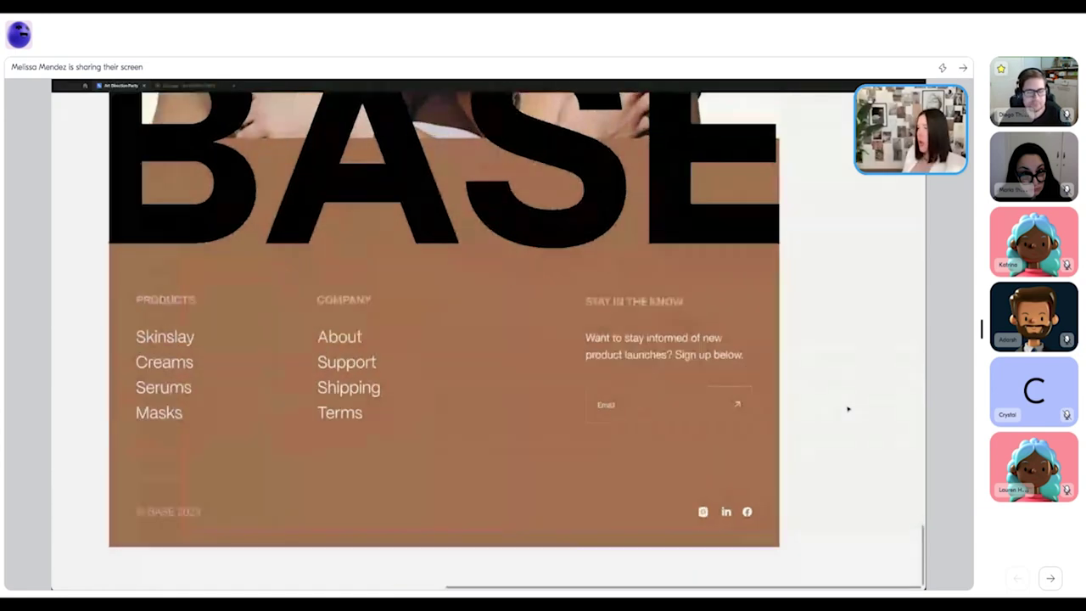
scroll(848, 409, down, 5)
- Review the landing page in reverse, from MEET THE founders through BEAUTY INSPIRED BY real LIFE back to the SKIN slay hero
scroll(848, 409, up, 3)
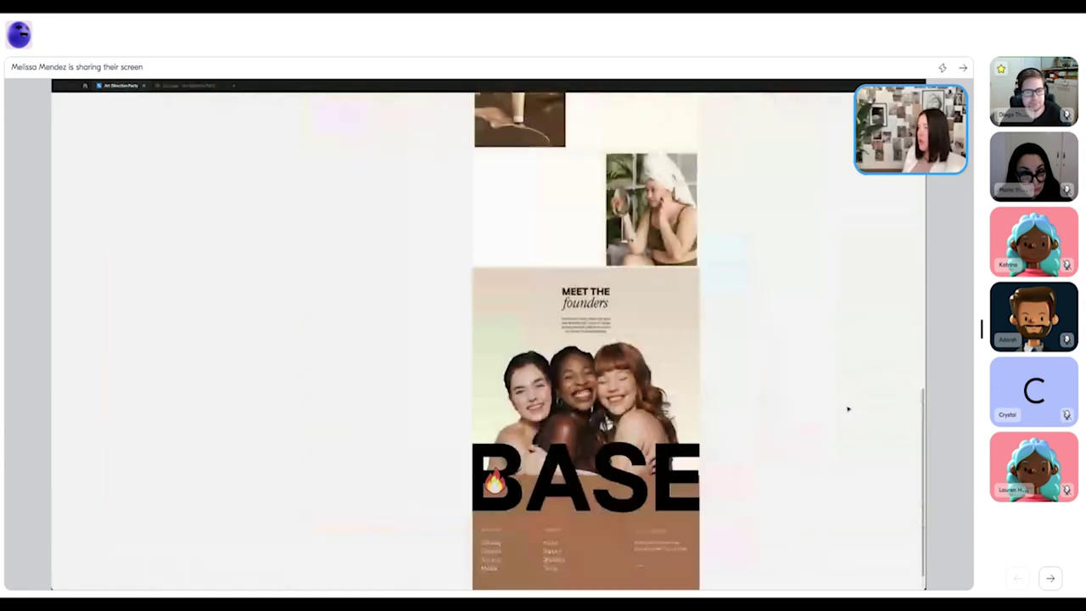
scroll(848, 409, up, 5)
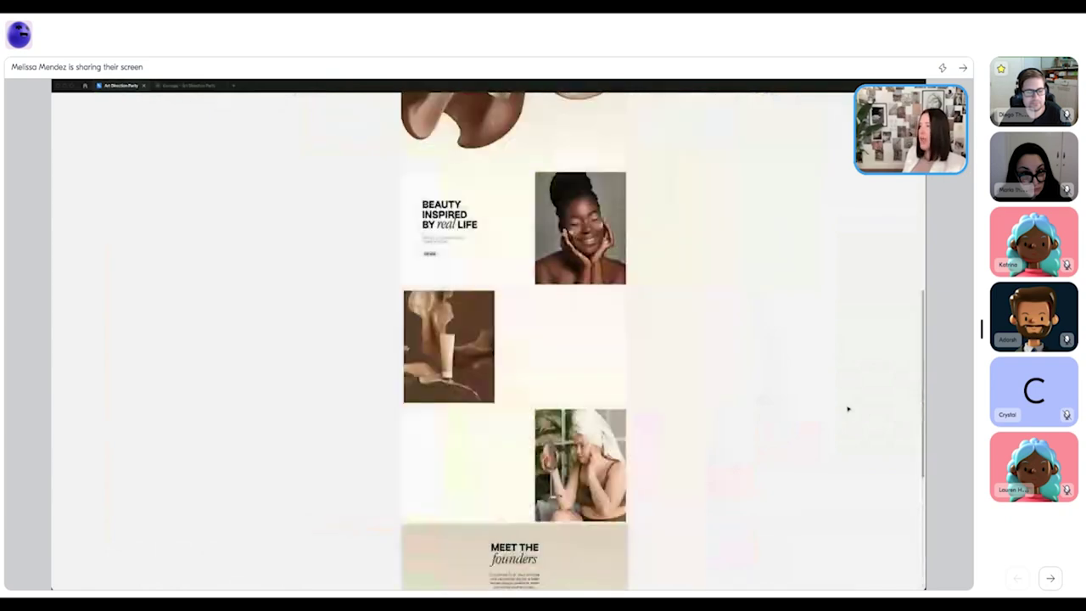
scroll(848, 409, up, 10)
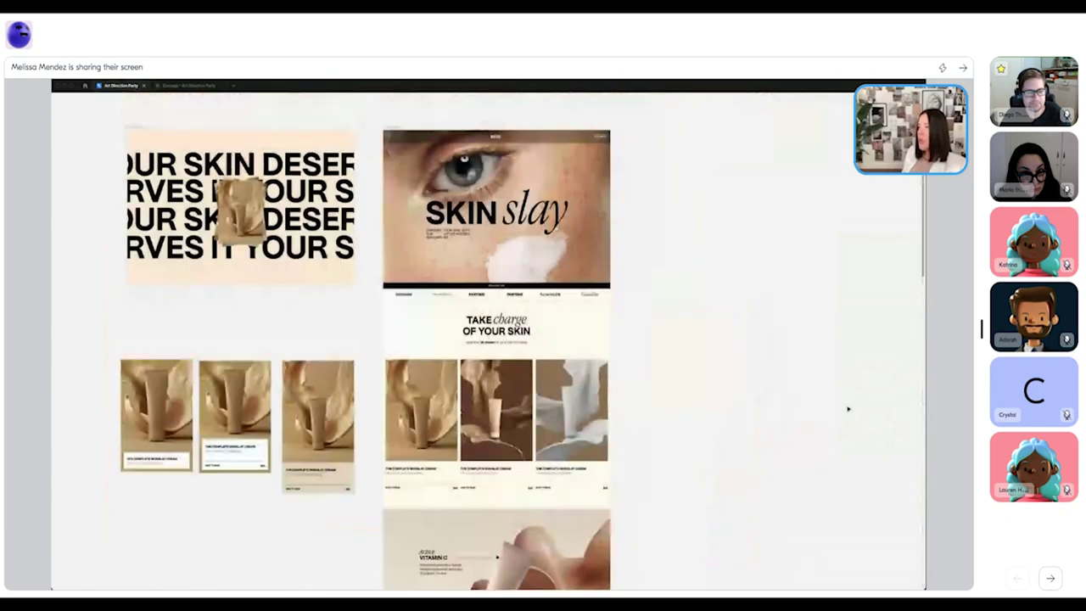
scroll(848, 409, up, 3)
- Show the hidden editor interface and view the hero and product card variations together on the Concept page
key(ctrl+backslash)
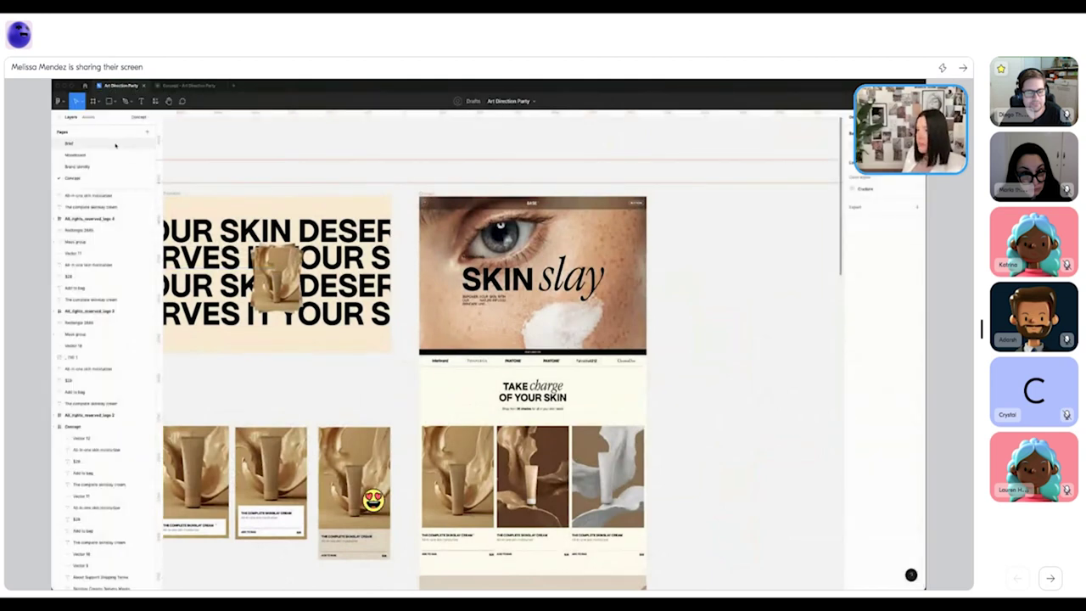
click(75, 142)
click(104, 180)
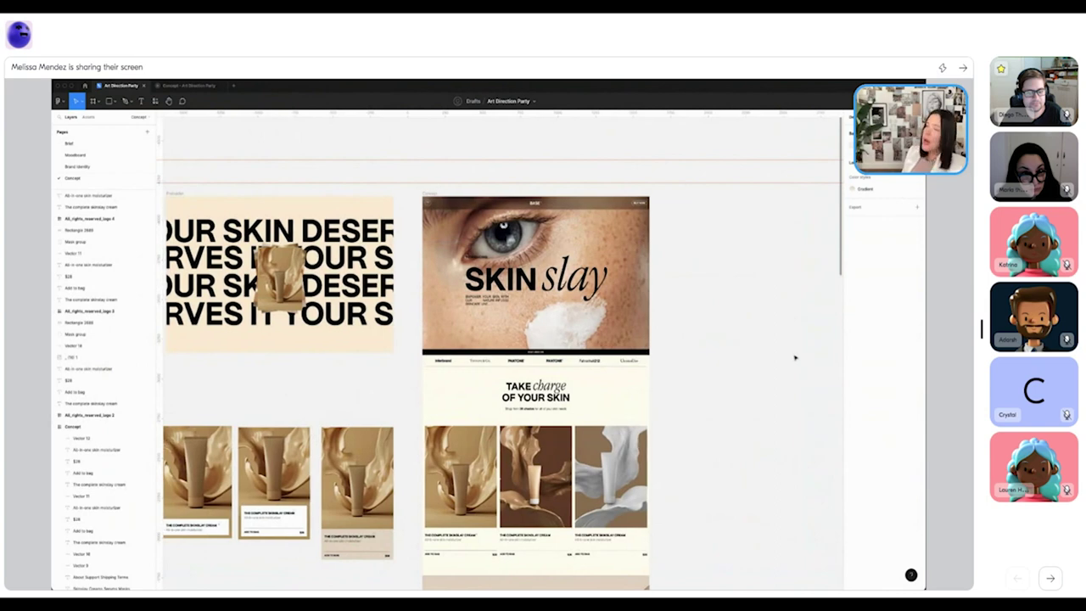
scroll(795, 358, left, 2)
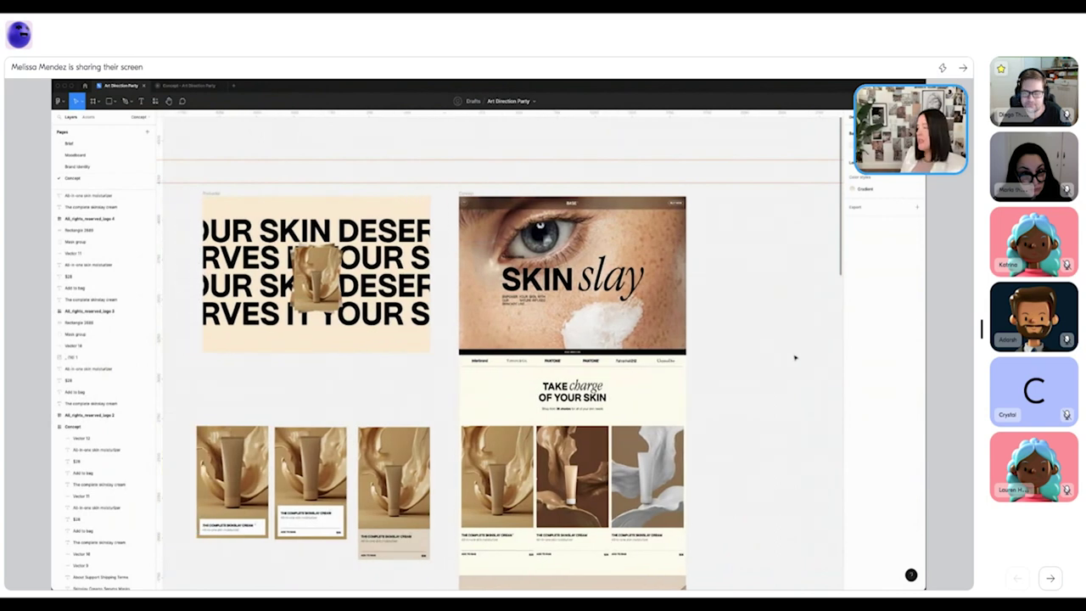